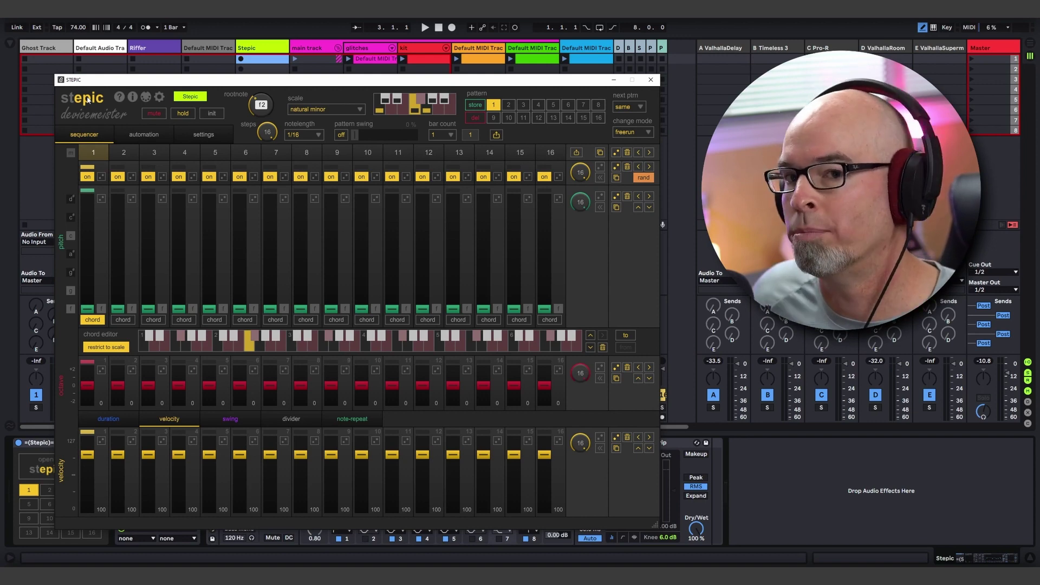
# Step: Audition the pattern, then raise the pitch of steps 5, 8 and 12
pyautogui.press('space')
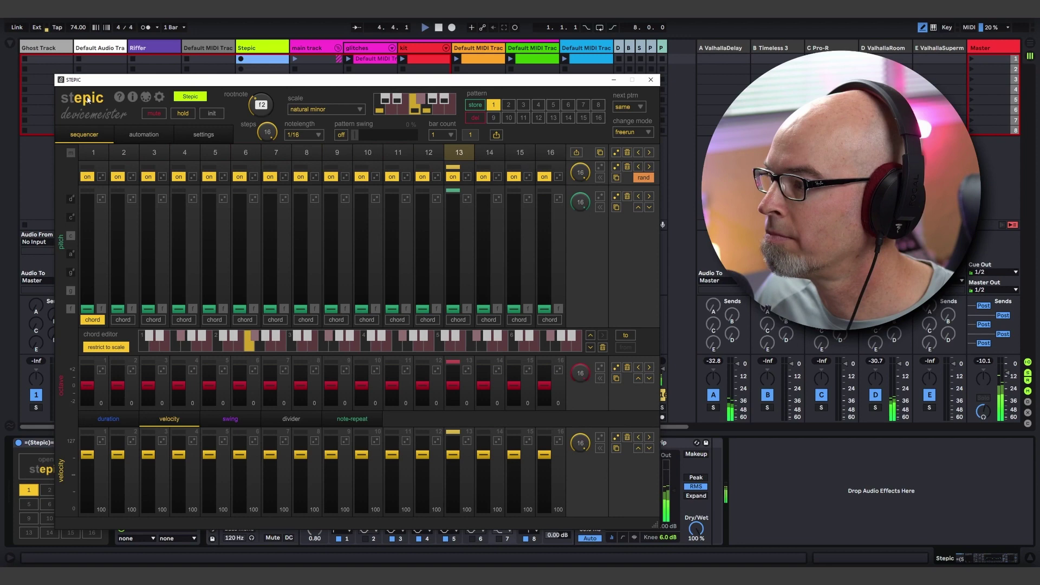
pyautogui.press('space')
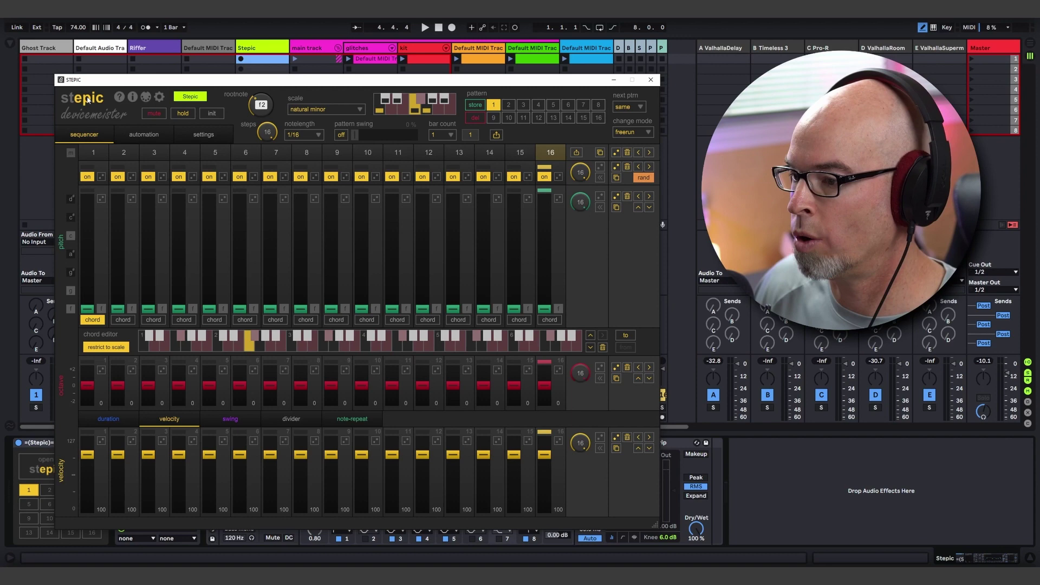
pyautogui.click(211, 271)
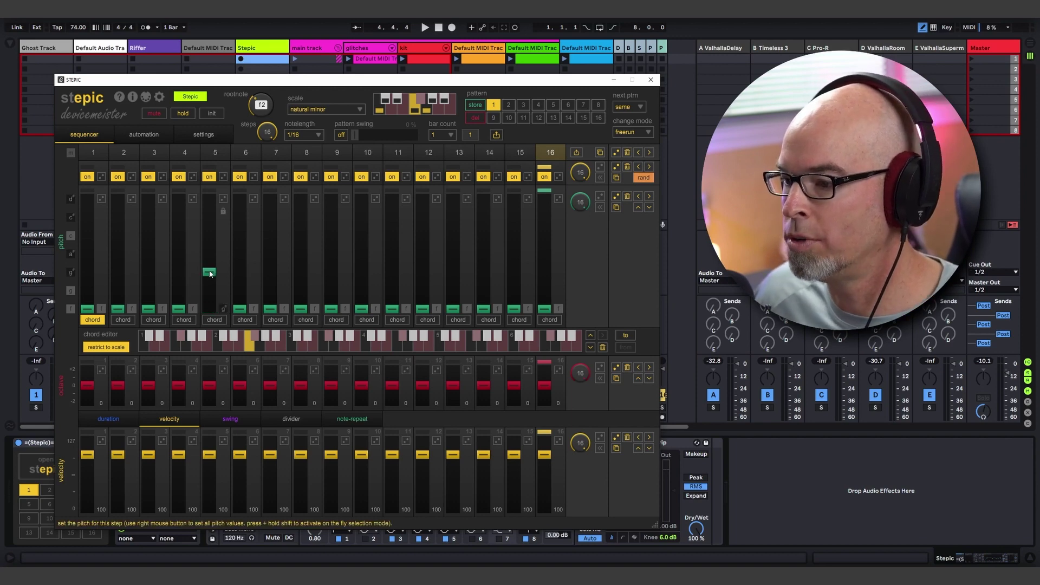
pyautogui.click(300, 253)
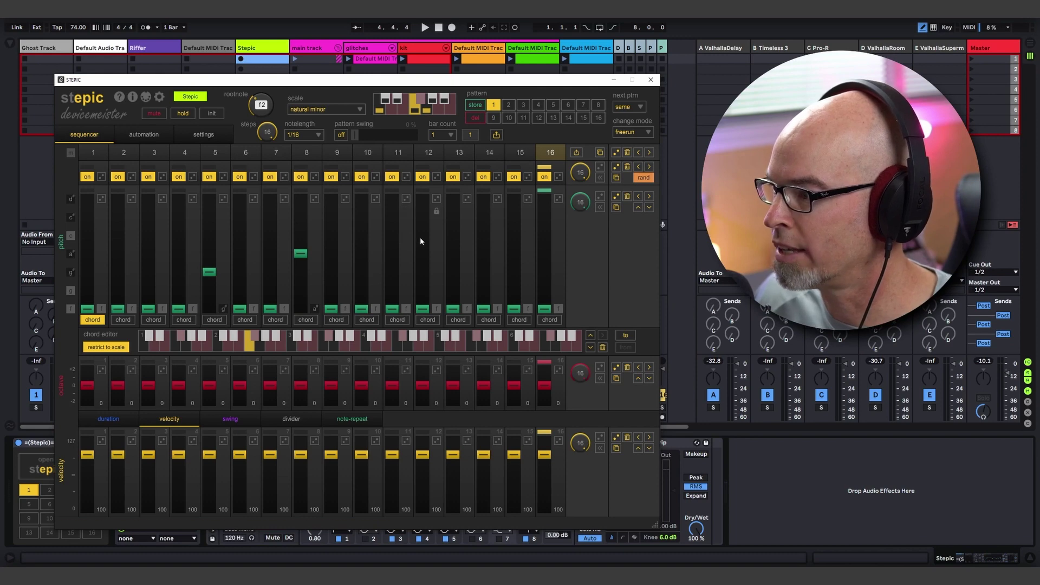
pyautogui.click(422, 235)
# Step: Play the new melody and export it as a Pattern 1 clip in the Stepic track's first slot
pyautogui.press('space')
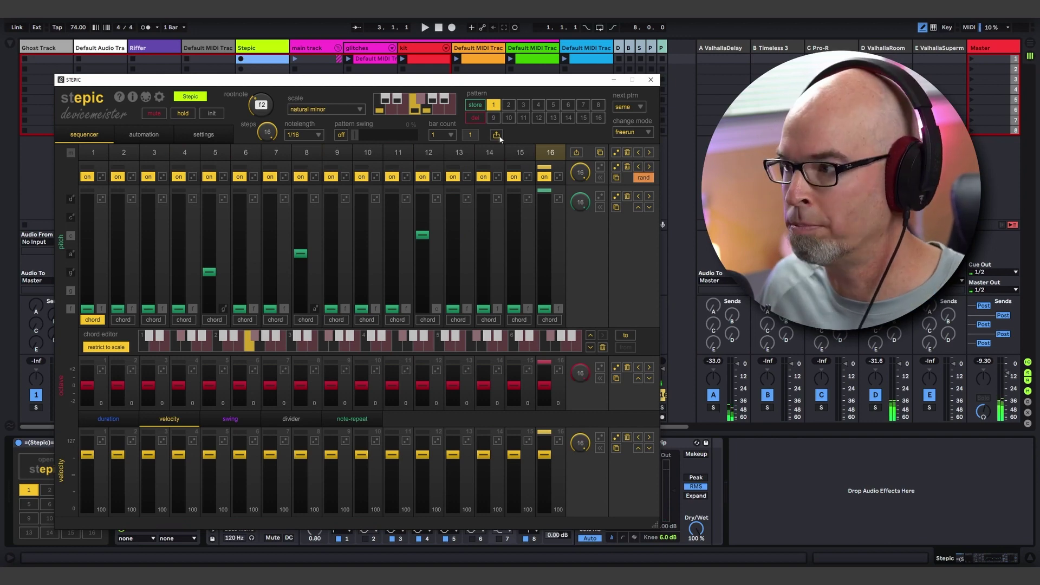
pyautogui.moveTo(497, 134); pyautogui.dragTo(263, 65)
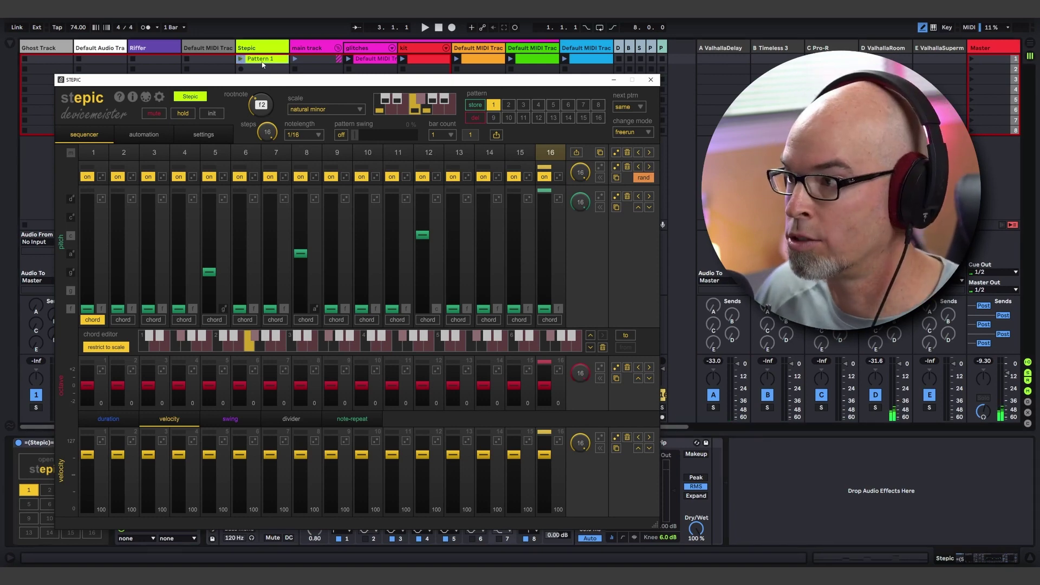
pyautogui.doubleClick(262, 64)
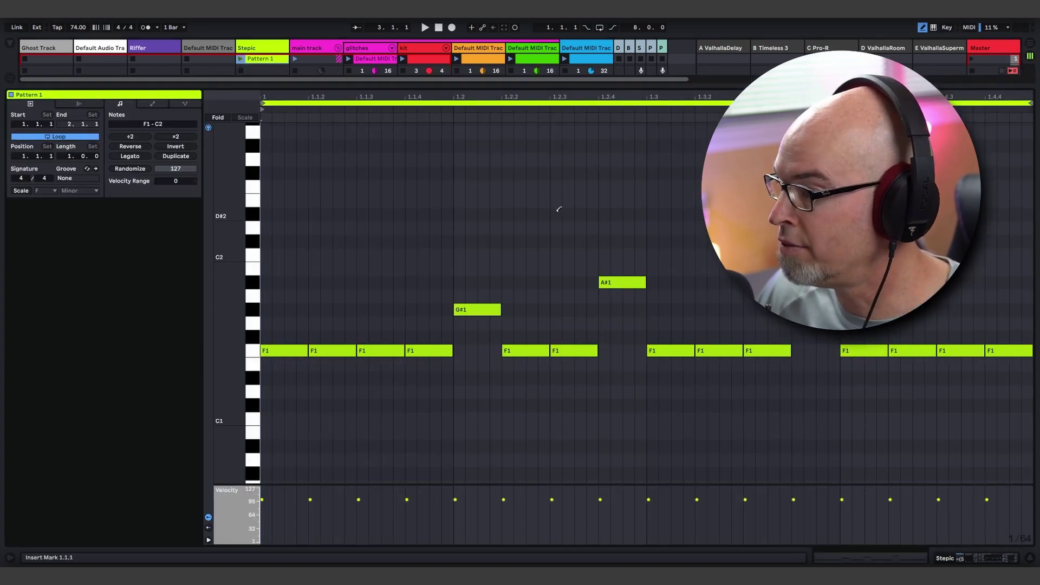
# Step: Bring back the session mixer and Stepic device chain, and reopen the Stepic window
pyautogui.moveTo(501, 87); pyautogui.dragTo(522, 373)
pyautogui.hotkey('shift', 'Tab')
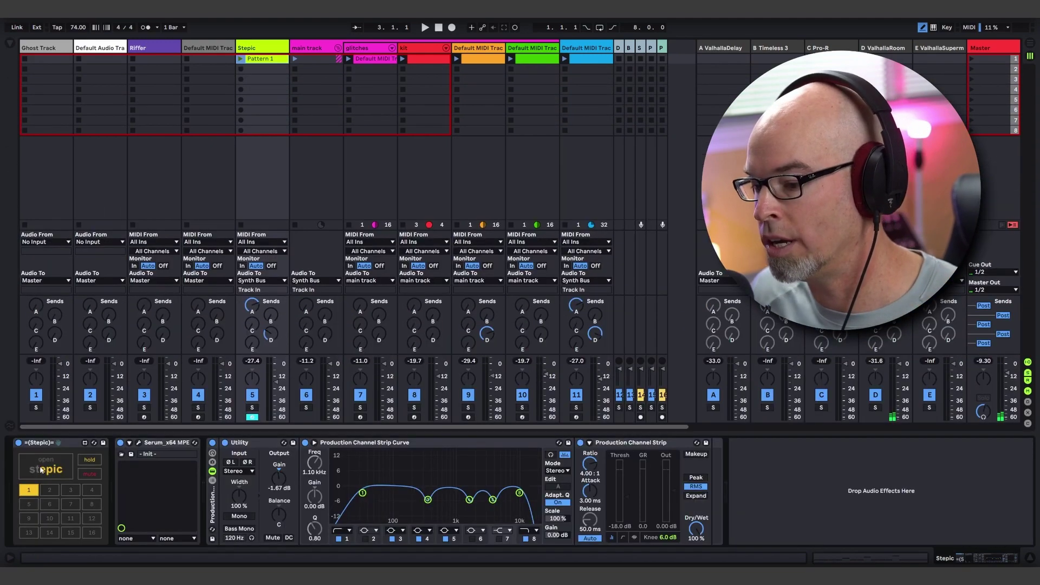
pyautogui.click(42, 469)
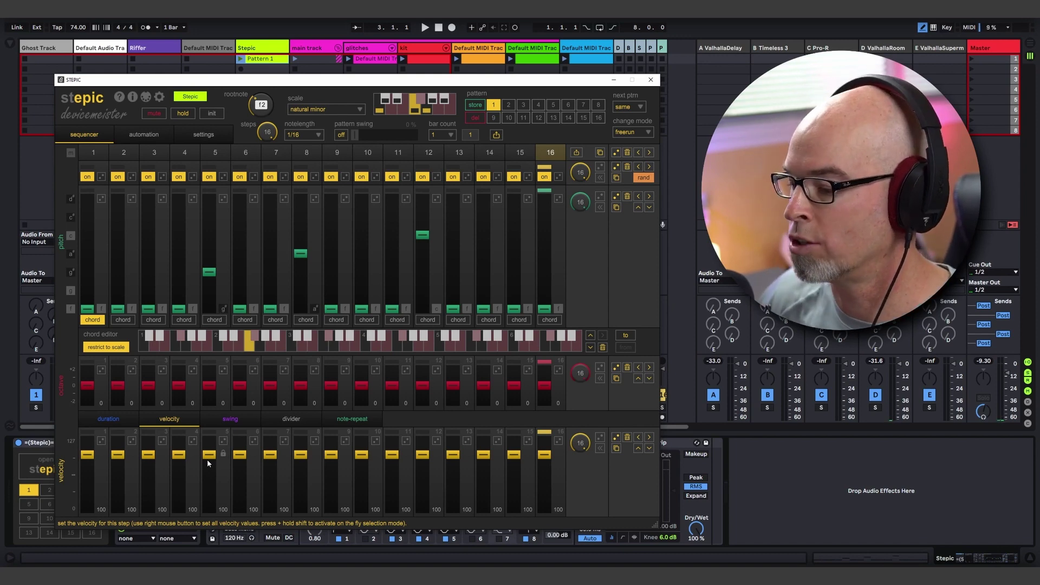
# Step: Randomize all step velocities, export them to the second clip slot, and launch that clip
pyautogui.click(617, 439)
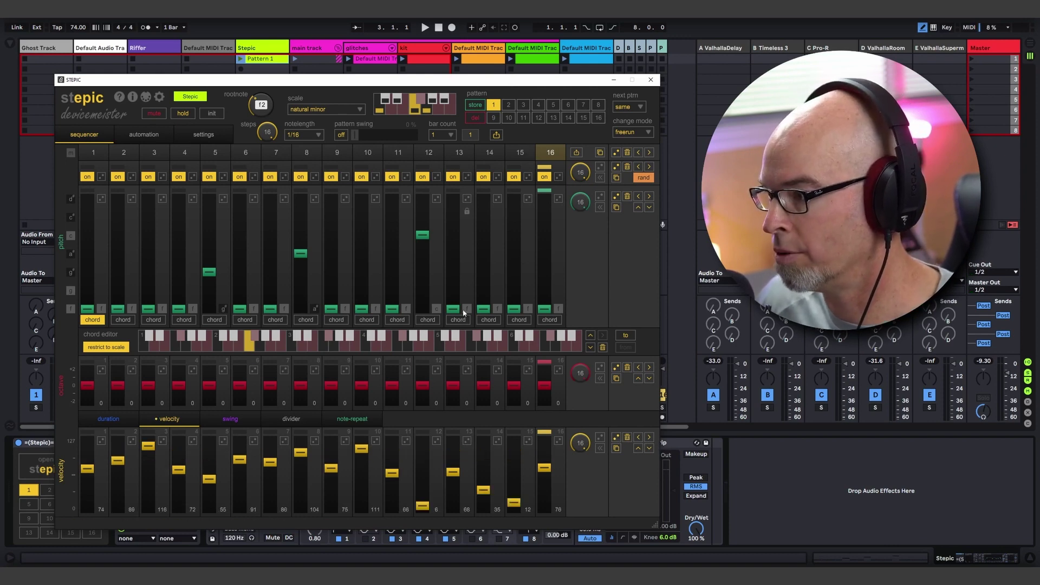
pyautogui.moveTo(496, 135); pyautogui.dragTo(262, 70)
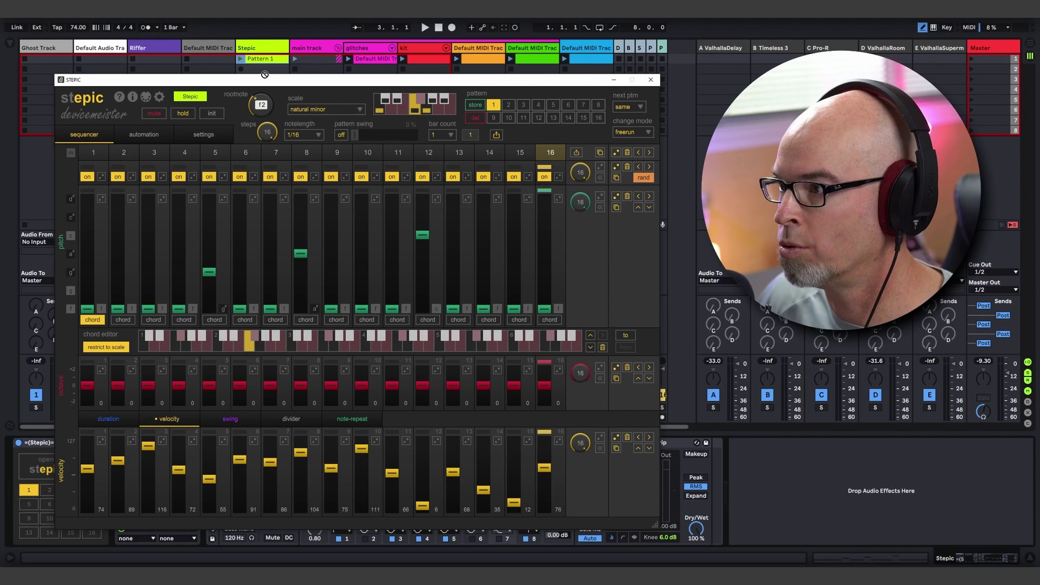
pyautogui.click(262, 69)
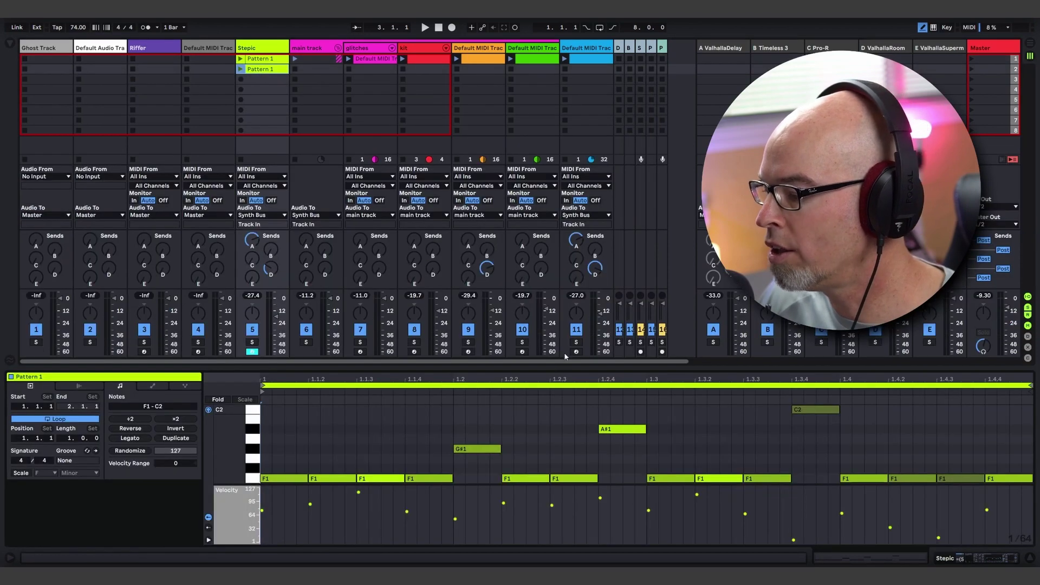
pyautogui.moveTo(565, 367); pyautogui.dragTo(319, 93)
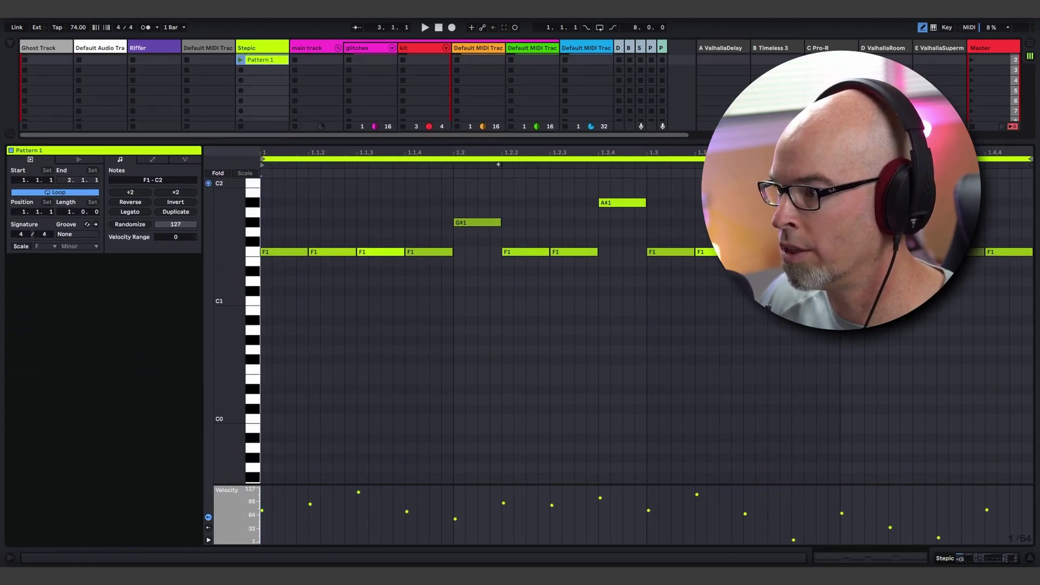
pyautogui.click(241, 61)
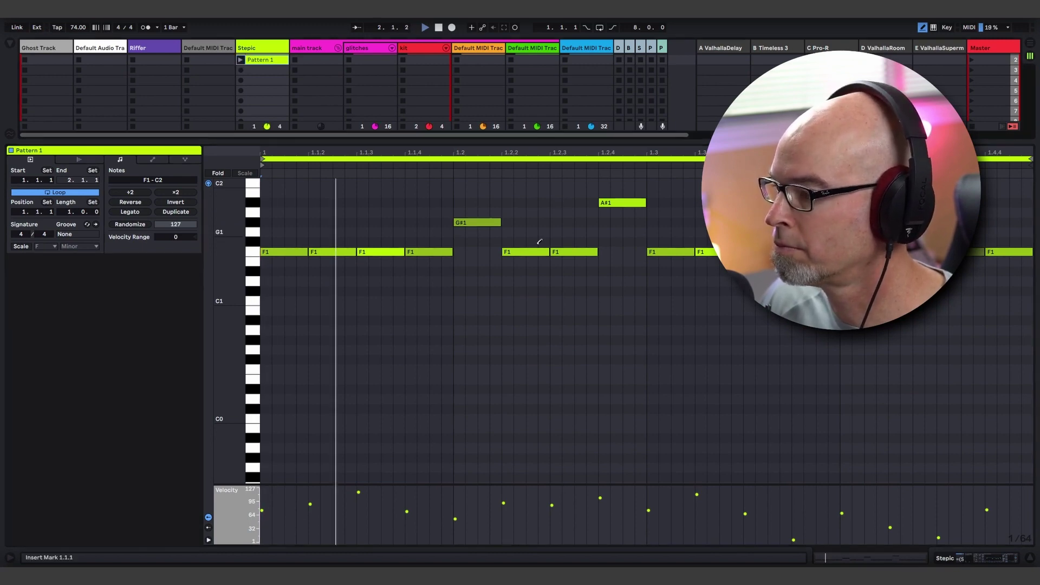
# Step: Resize the session area and toggle between the clip's notes and the Stepic device chain
pyautogui.moveTo(525, 142); pyautogui.dragTo(525, 290)
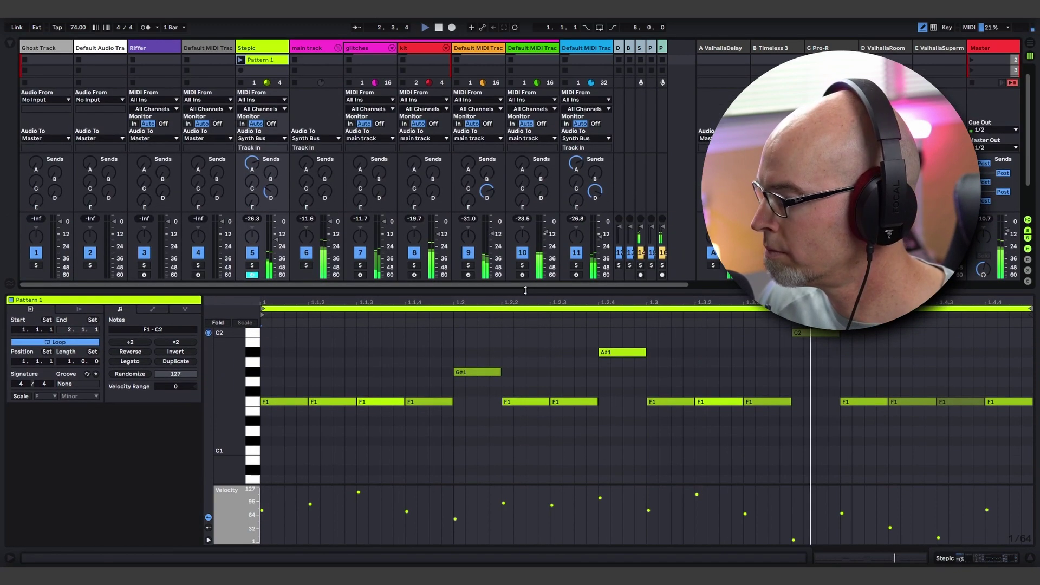
pyautogui.hotkey('shift', 'Tab')
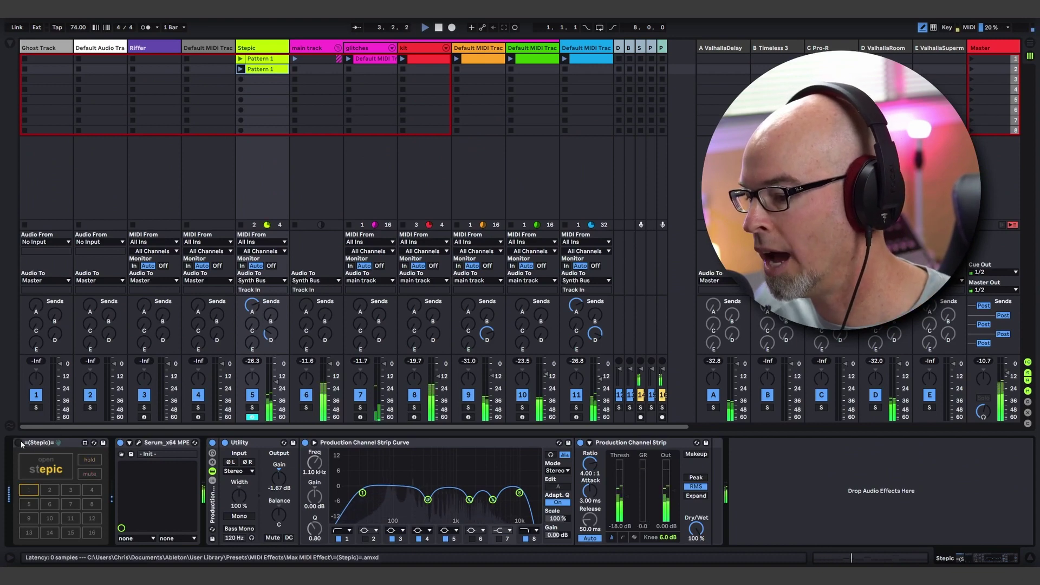
pyautogui.hotkey('shift', 'Tab')
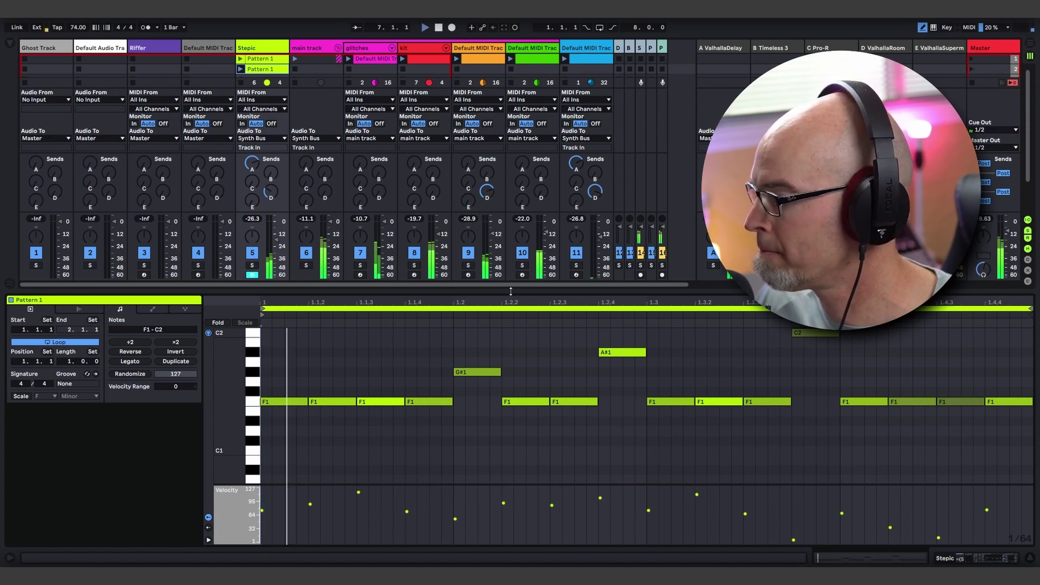
pyautogui.moveTo(511, 291); pyautogui.dragTo(481, 438)
pyautogui.hotkey('shift', 'Tab')
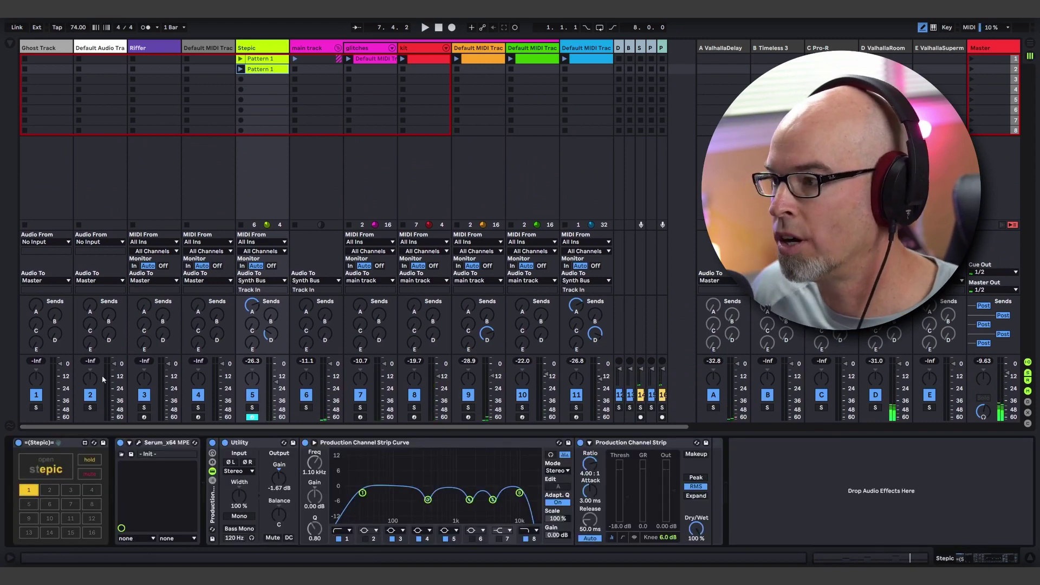
# Step: Raise step 1's pitch, set step 16 to the top pitch, and enable pitch step-order randomizing
pyautogui.click(46, 460)
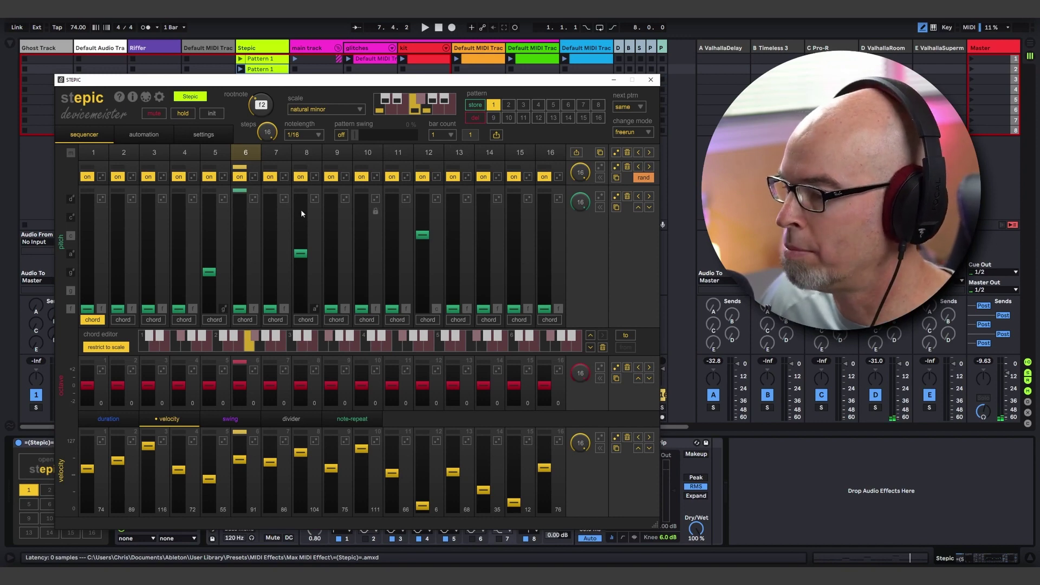
pyautogui.click(85, 217)
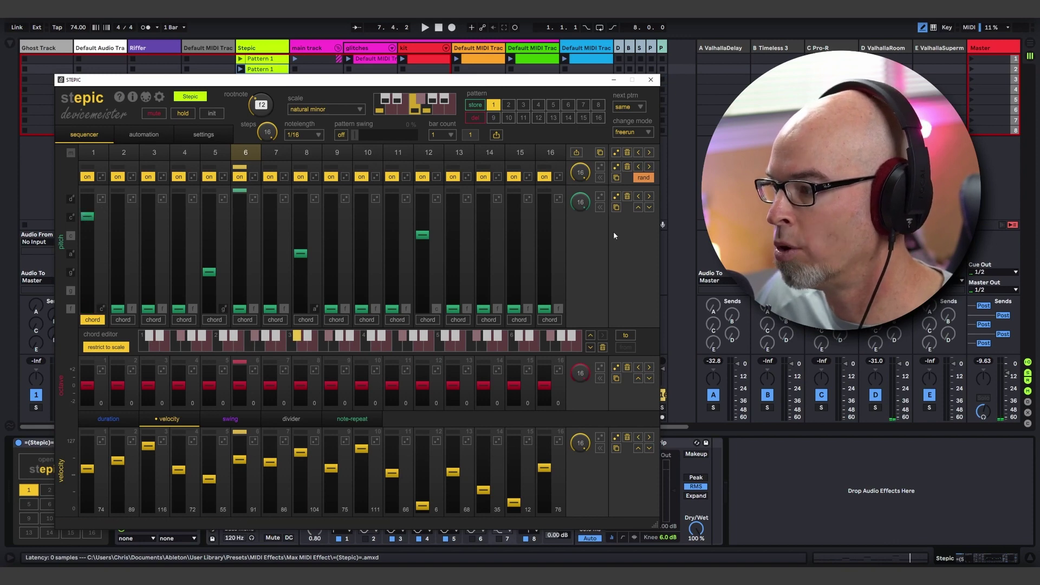
pyautogui.click(544, 197)
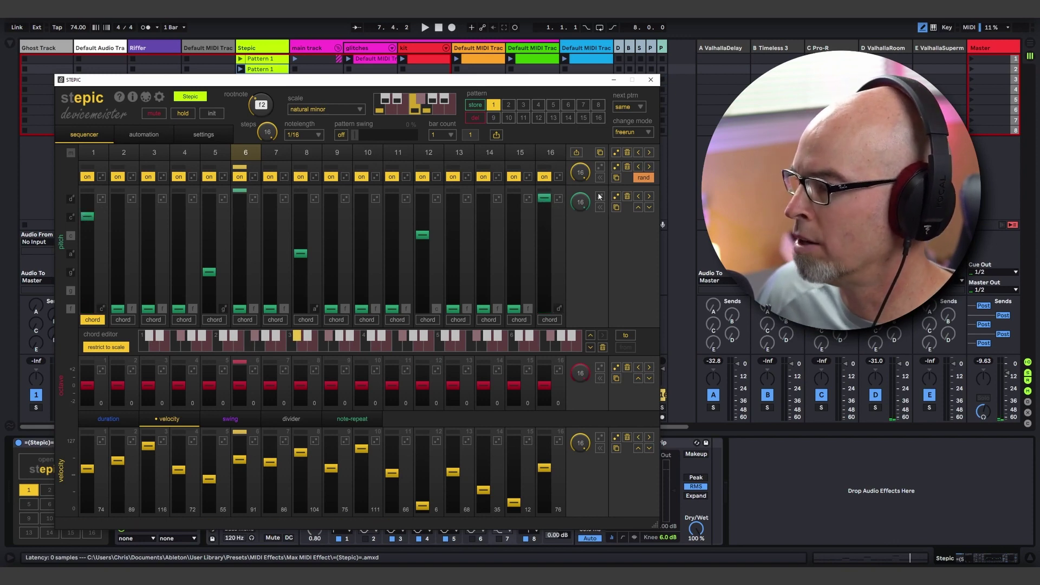
pyautogui.click(599, 196)
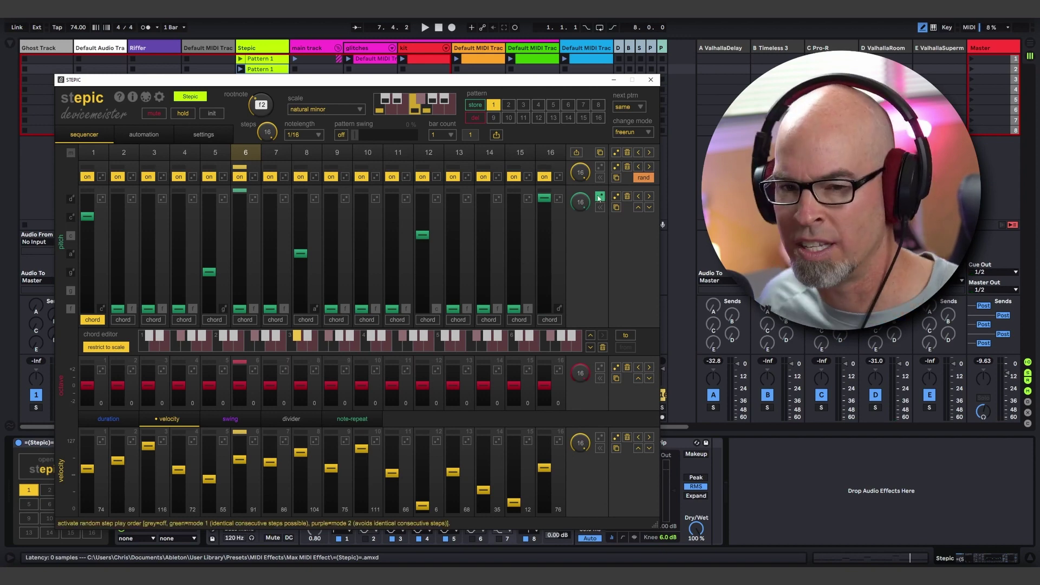
# Step: Lift steps 5, 9 and 12 an octave and enable randomizing for the octave and velocity rows
pyautogui.click(209, 378)
pyautogui.click(331, 378)
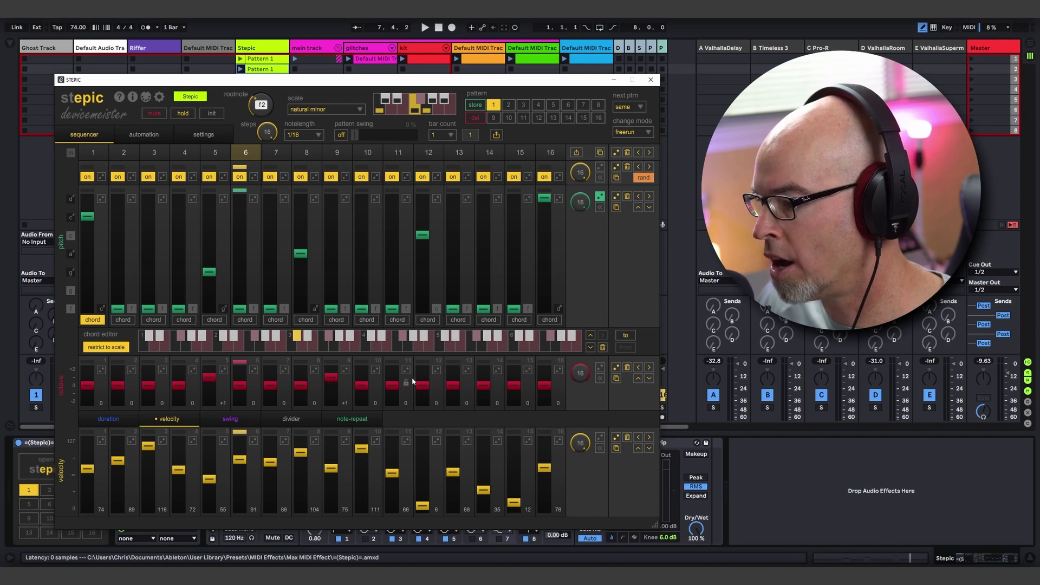
pyautogui.click(422, 378)
pyautogui.click(601, 369)
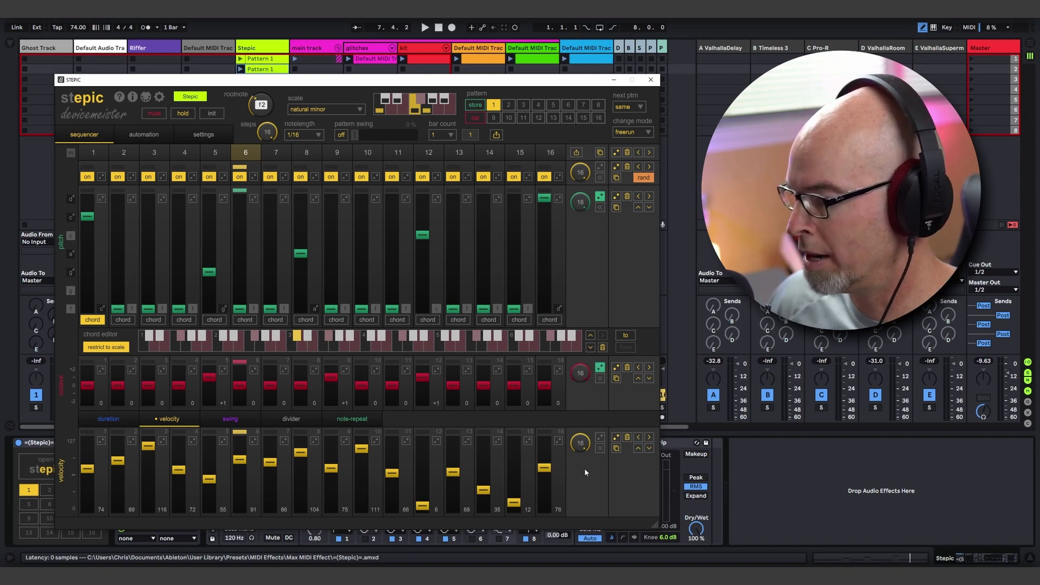
pyautogui.click(600, 438)
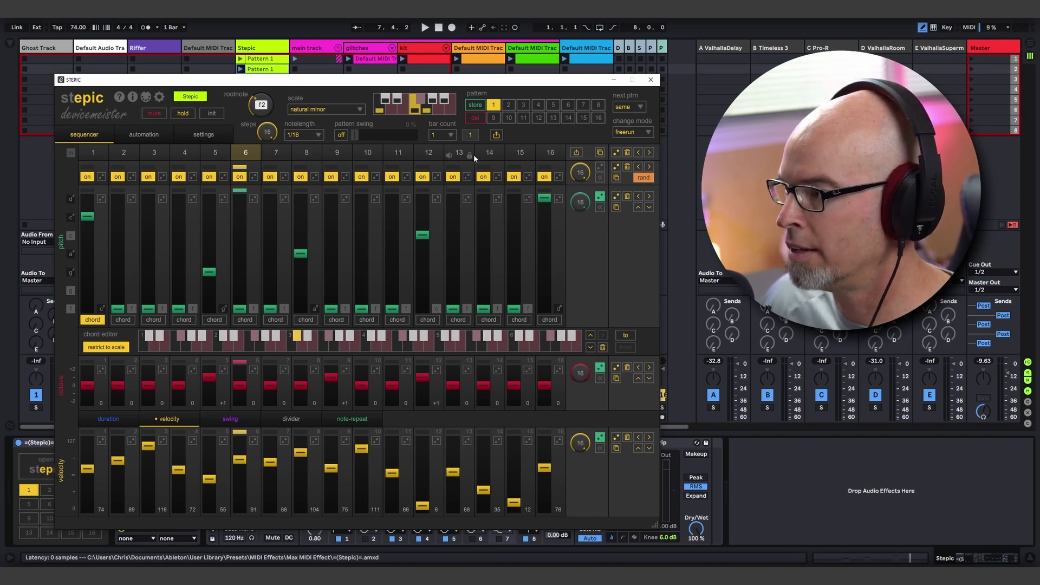
pyautogui.click(445, 135)
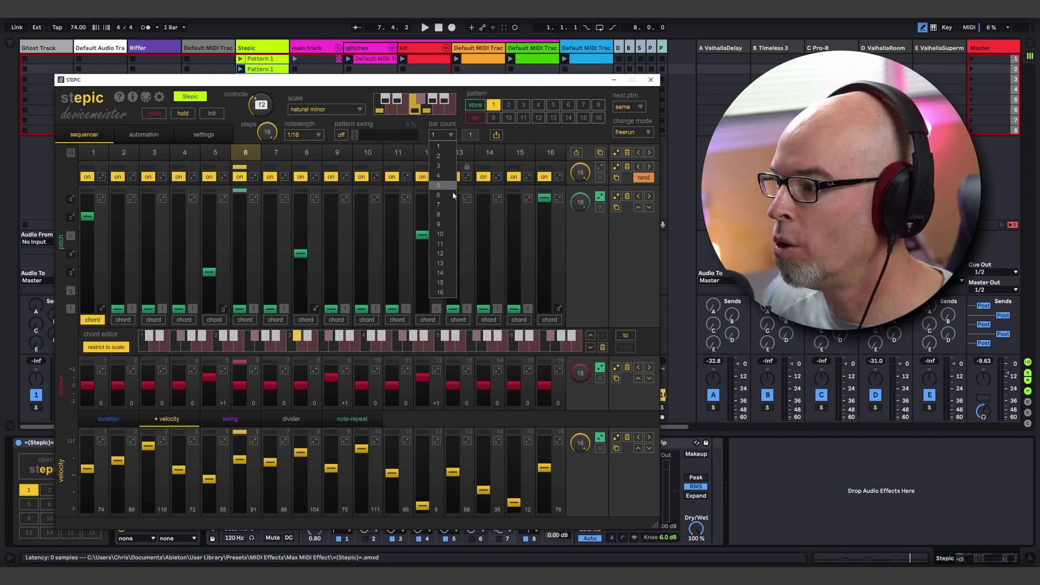
# Step: Set the bar count to 8, export the pattern as a third Pattern 1 clip, and play it
pyautogui.click(449, 217)
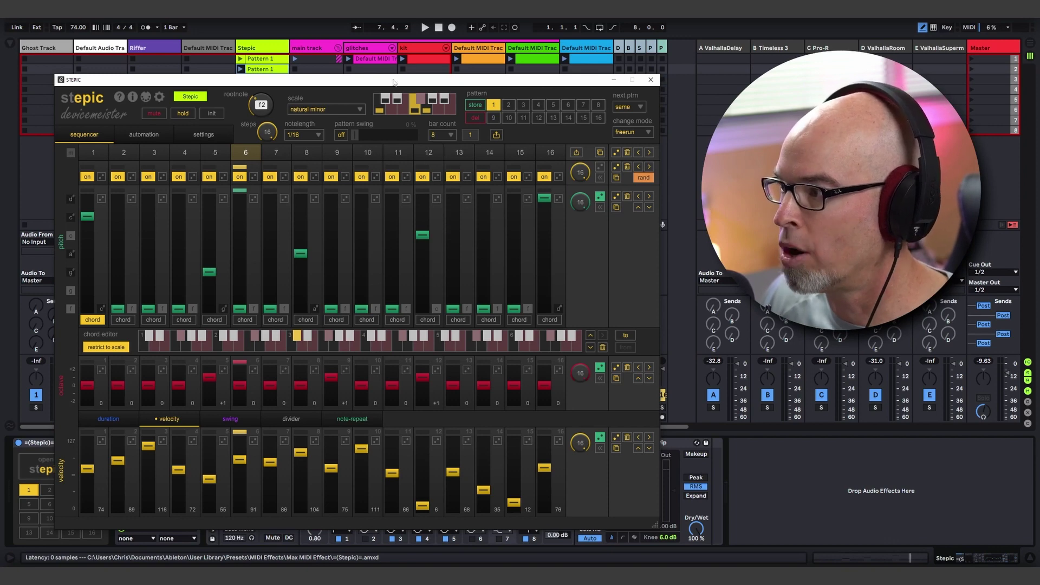
pyautogui.moveTo(397, 85); pyautogui.dragTo(399, 131)
pyautogui.moveTo(497, 181); pyautogui.dragTo(264, 85)
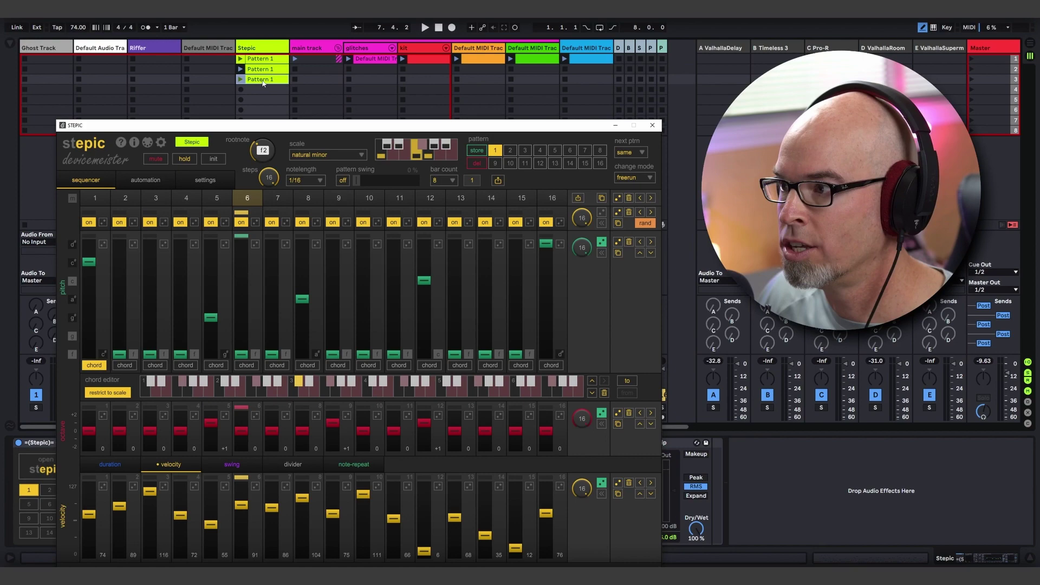
pyautogui.click(264, 82)
pyautogui.press('space')
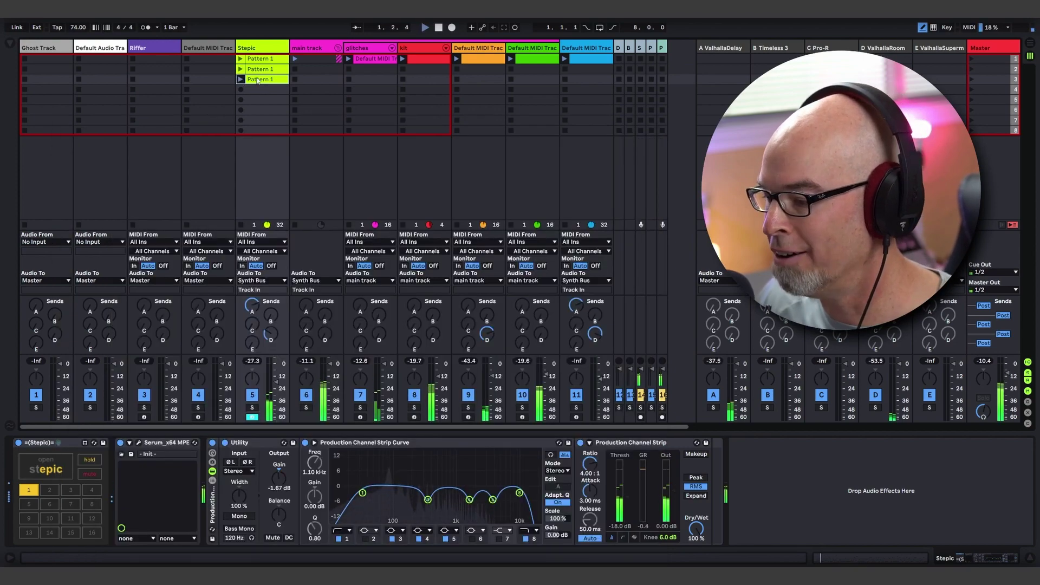
# Step: Show the third clip's notes in an enlarged piano roll zoomed to C1–C3
pyautogui.doubleClick(258, 80)
pyautogui.moveTo(506, 430); pyautogui.dragTo(506, 106)
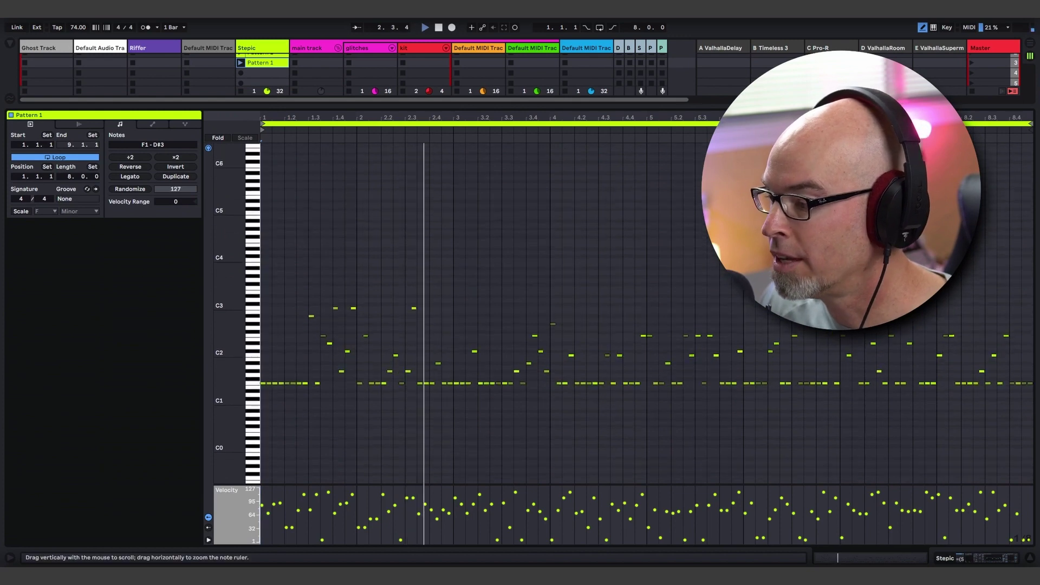
pyautogui.moveTo(234, 353); pyautogui.dragTo(266, 354)
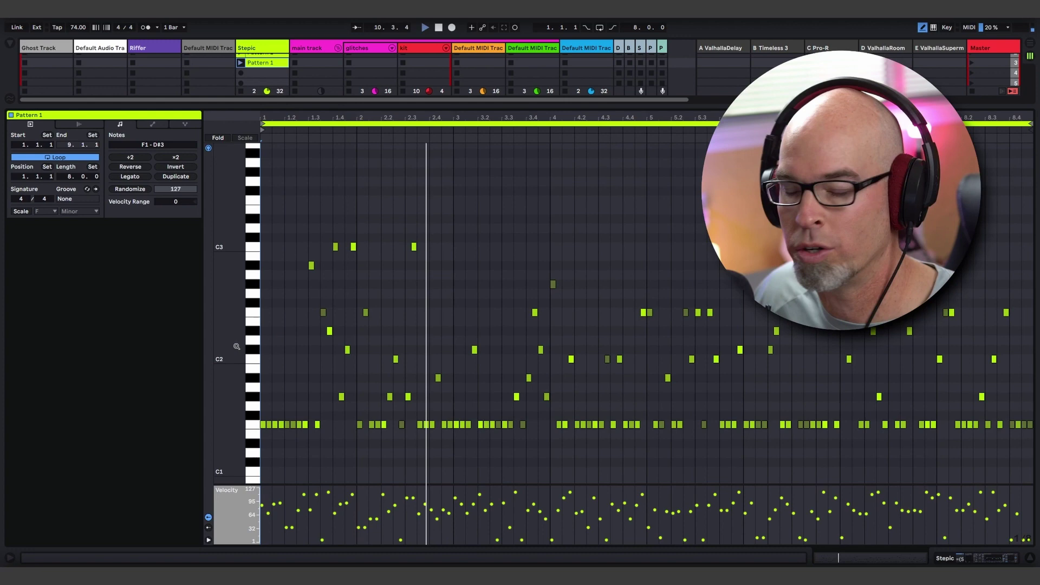
# Step: Open Stepic's automation lanes and switch on lanes 1, 2 and 3
pyautogui.hotkey('shift', 'Tab')
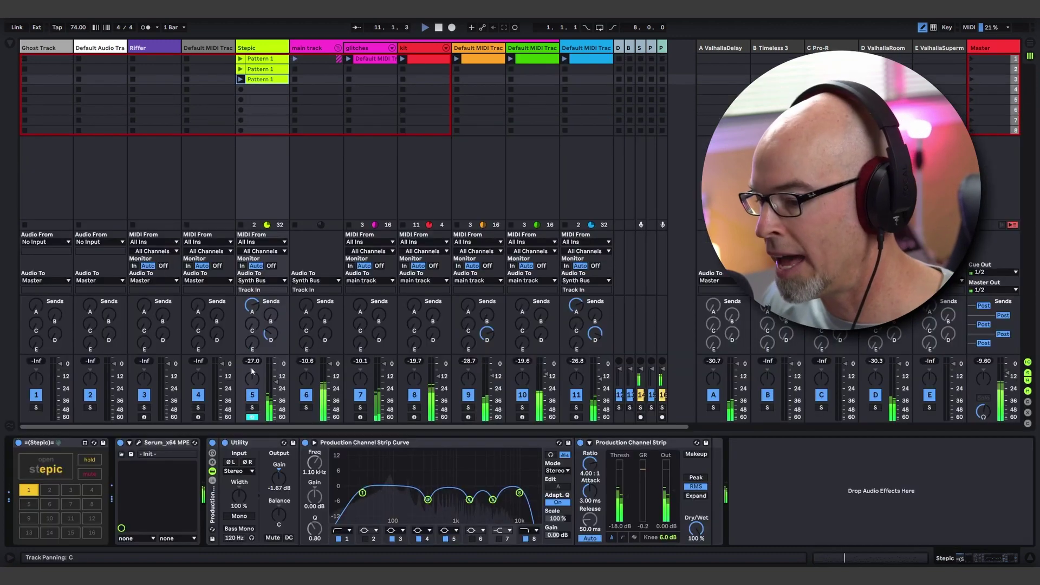
pyautogui.click(55, 468)
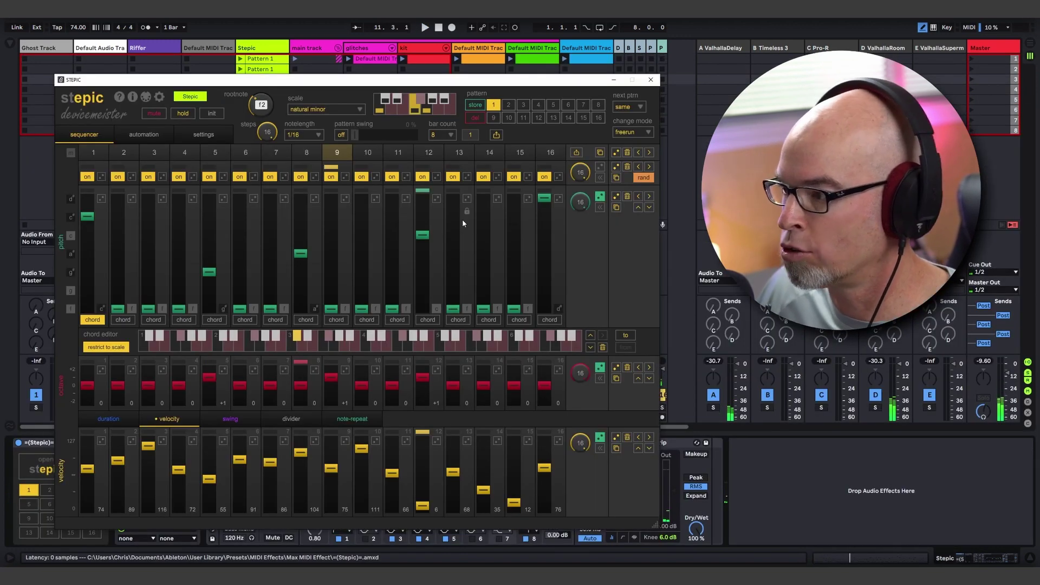
pyautogui.click(145, 135)
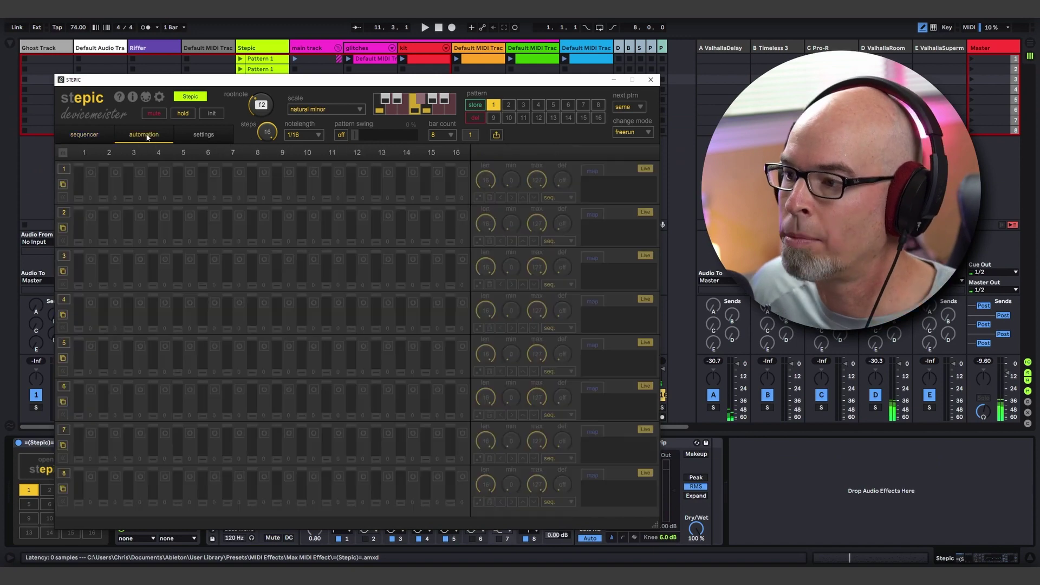
pyautogui.click(63, 169)
pyautogui.click(64, 212)
pyautogui.click(64, 255)
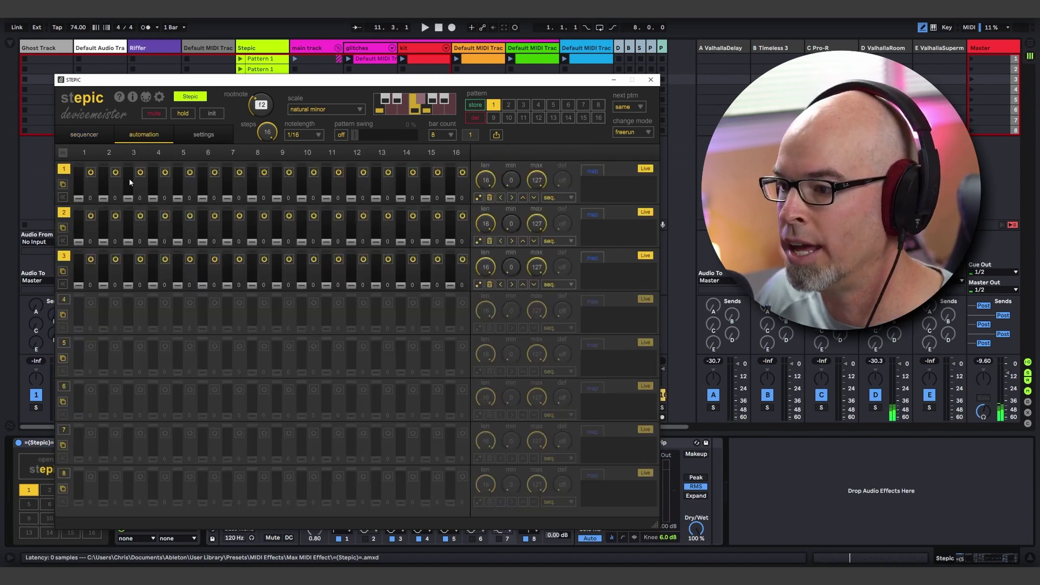
# Step: Draw values across all 16 steps of automation lanes 1, 2 and 3
pyautogui.moveTo(78, 188)
pyautogui.mouseDown()
pyautogui.moveTo(454, 189)
pyautogui.moveTo(326, 198)
pyautogui.mouseUp()
pyautogui.moveTo(78, 242); pyautogui.dragTo(450, 233)
pyautogui.moveTo(92, 275)
pyautogui.mouseDown()
pyautogui.moveTo(289, 261)
pyautogui.moveTo(450, 285)
pyautogui.moveTo(263, 271)
pyautogui.moveTo(430, 293)
pyautogui.mouseUp()
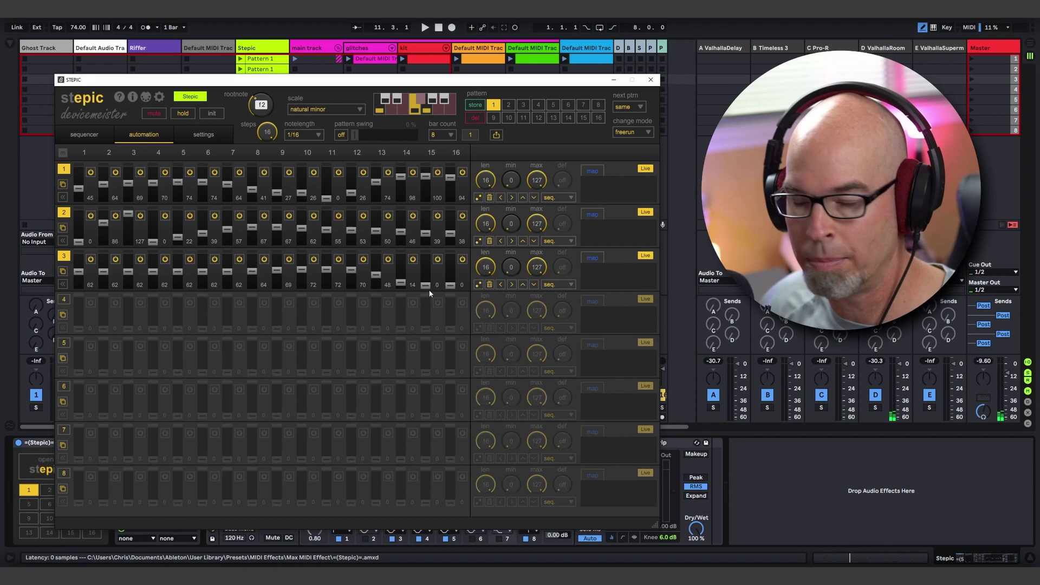
# Step: Switch automation lanes 1–3 to MIDI CC output and return to the sequencer view
pyautogui.click(646, 168)
pyautogui.click(648, 213)
pyautogui.click(646, 255)
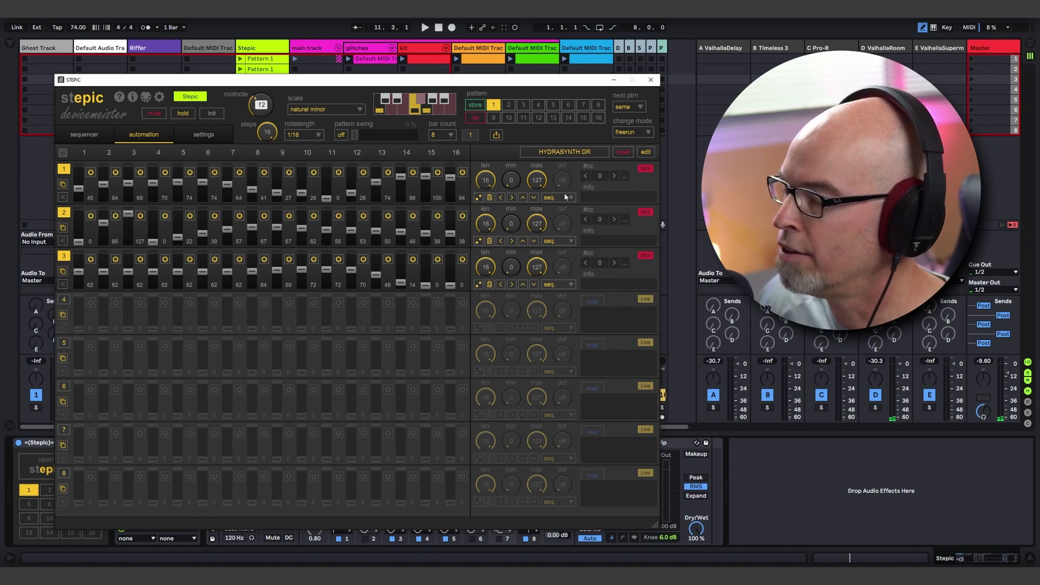
pyautogui.click(644, 169)
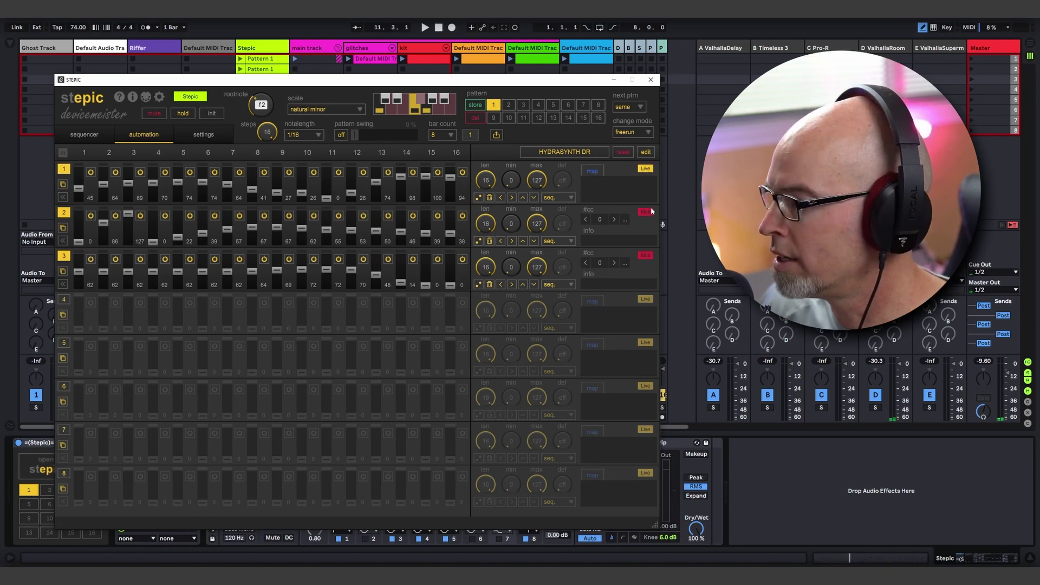
pyautogui.click(648, 212)
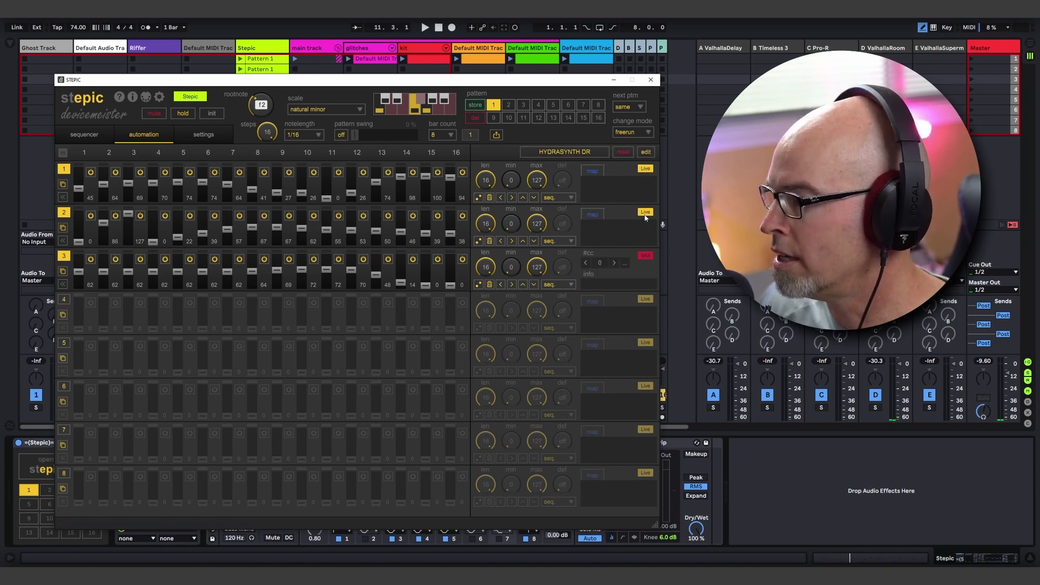
pyautogui.click(646, 214)
pyautogui.click(644, 168)
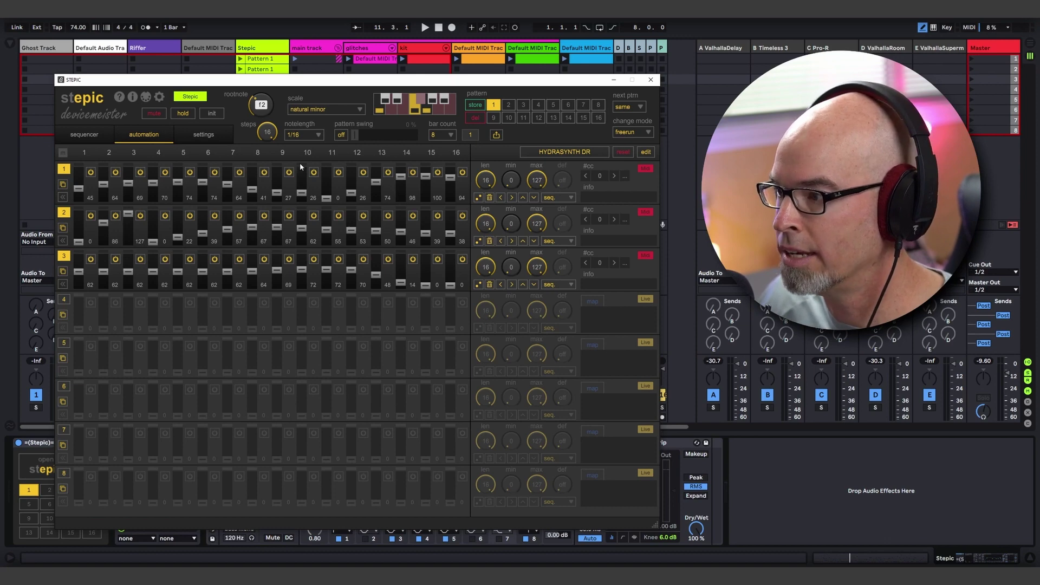
pyautogui.click(95, 135)
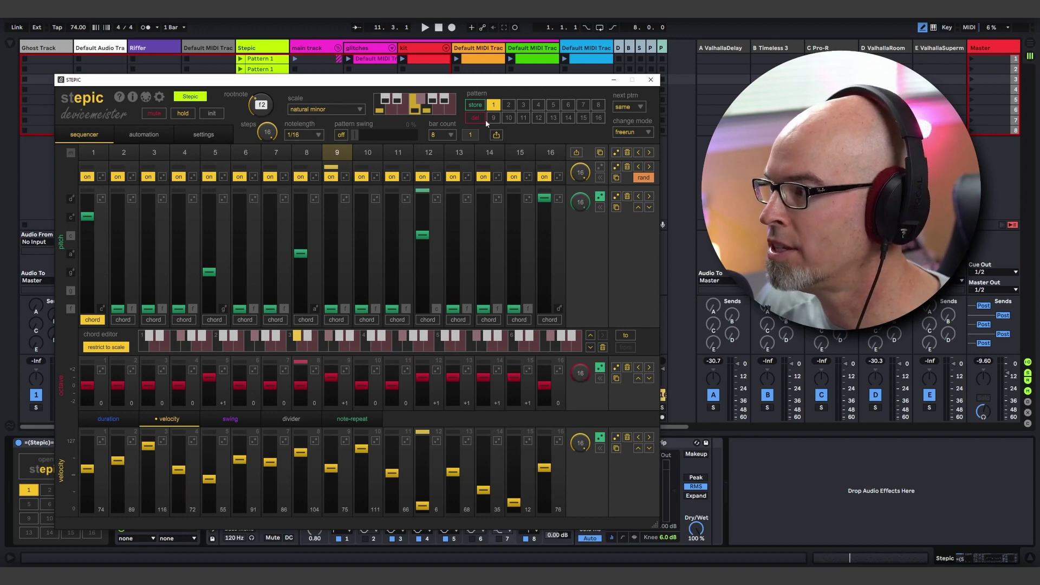
# Step: Copy pattern 1's pitch steps to patterns 2, 3 and 4, then verify pattern 2
pyautogui.click(618, 208)
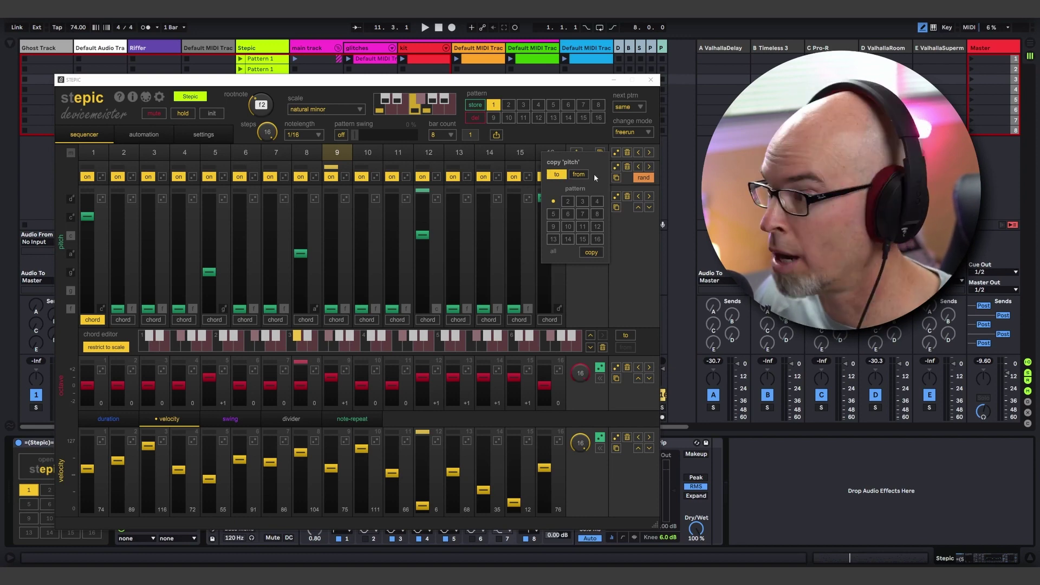
pyautogui.click(569, 202)
pyautogui.click(583, 202)
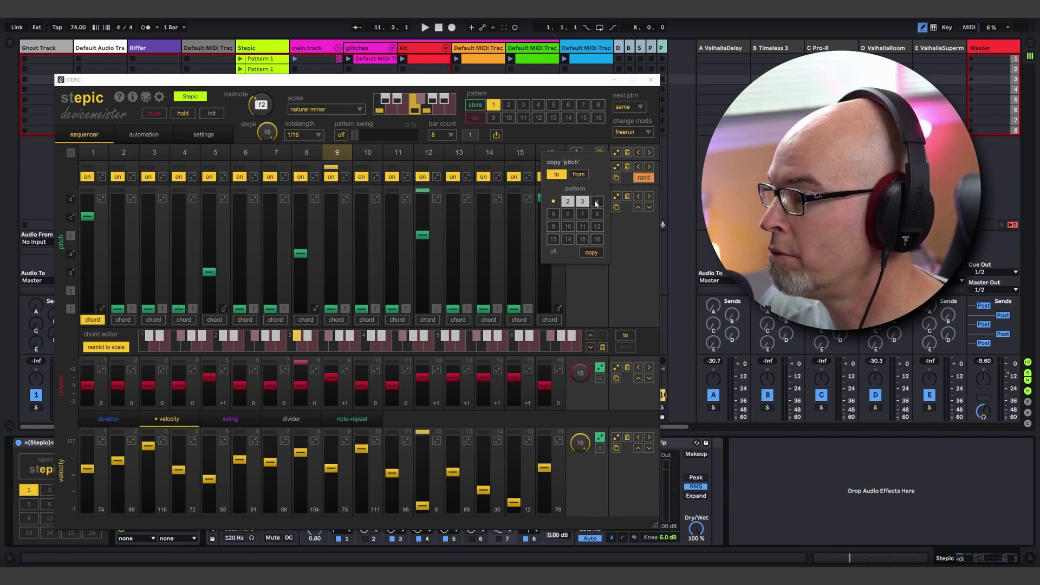
pyautogui.click(597, 201)
pyautogui.click(591, 253)
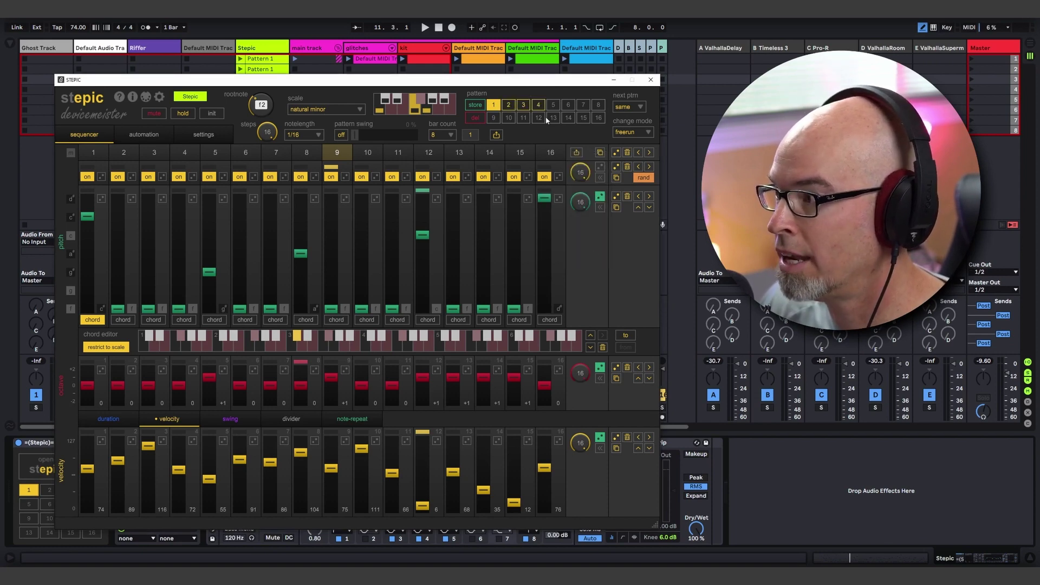
pyautogui.click(510, 105)
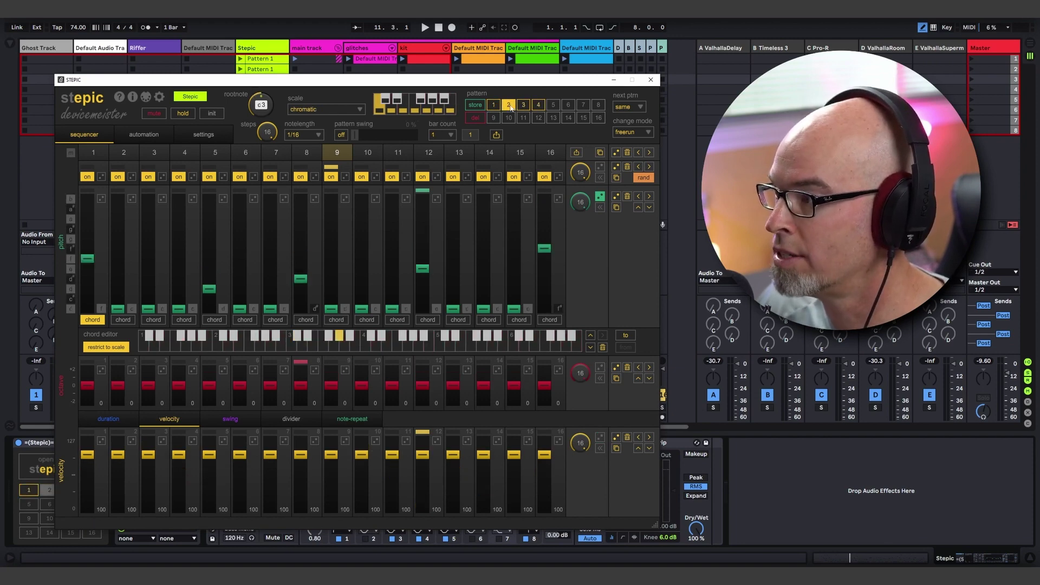
pyautogui.click(494, 104)
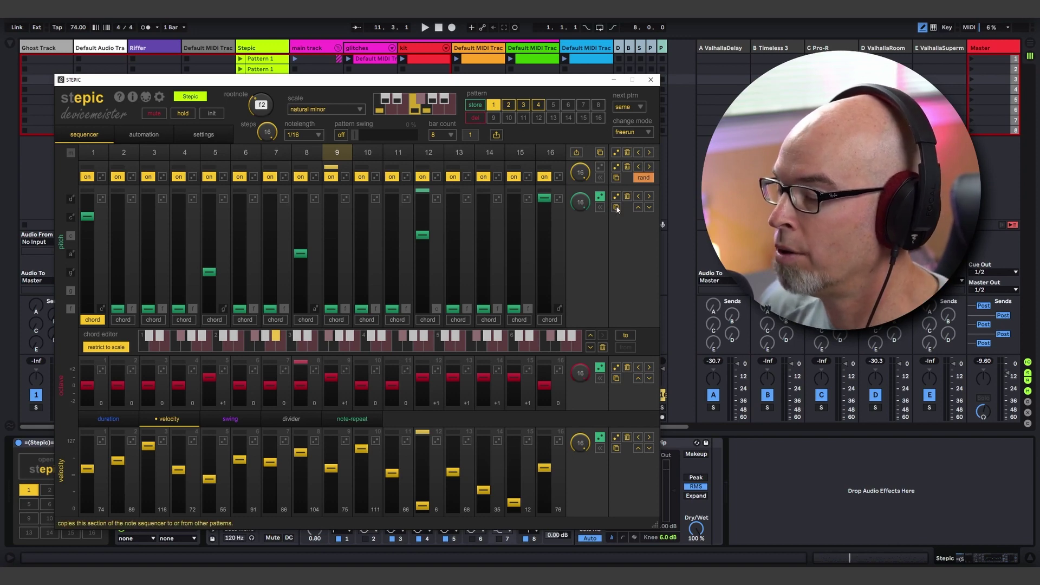
# Step: Load pattern 5's empty pitch steps into pattern 1, then restore its pitches from pattern 2
pyautogui.click(553, 106)
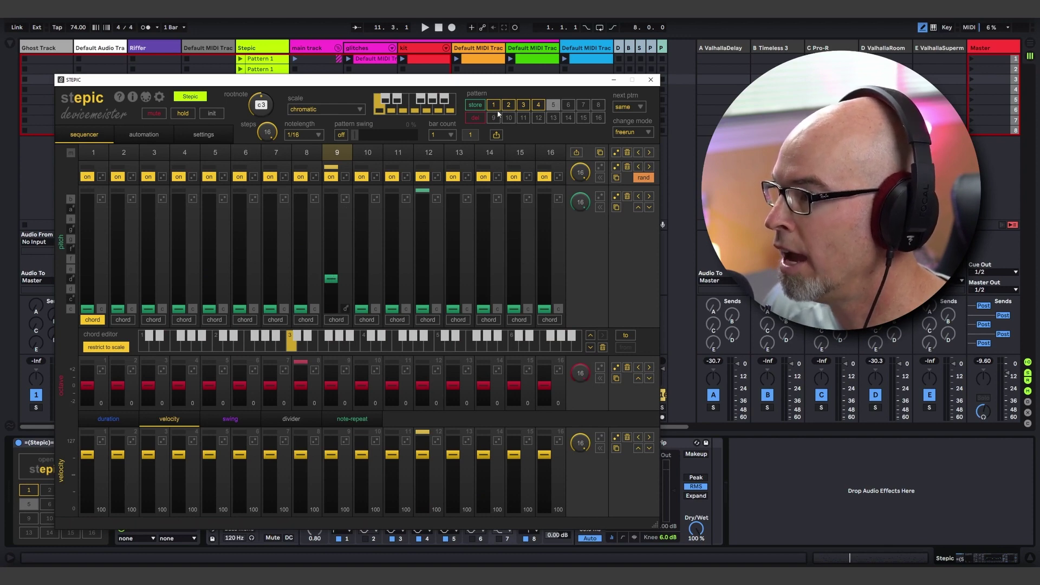
pyautogui.click(617, 208)
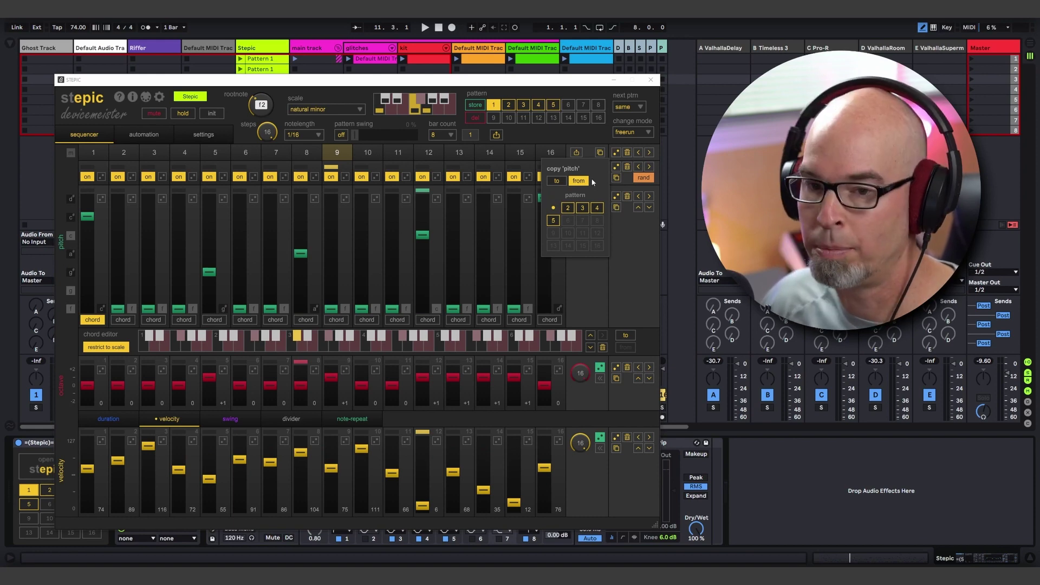
pyautogui.click(552, 220)
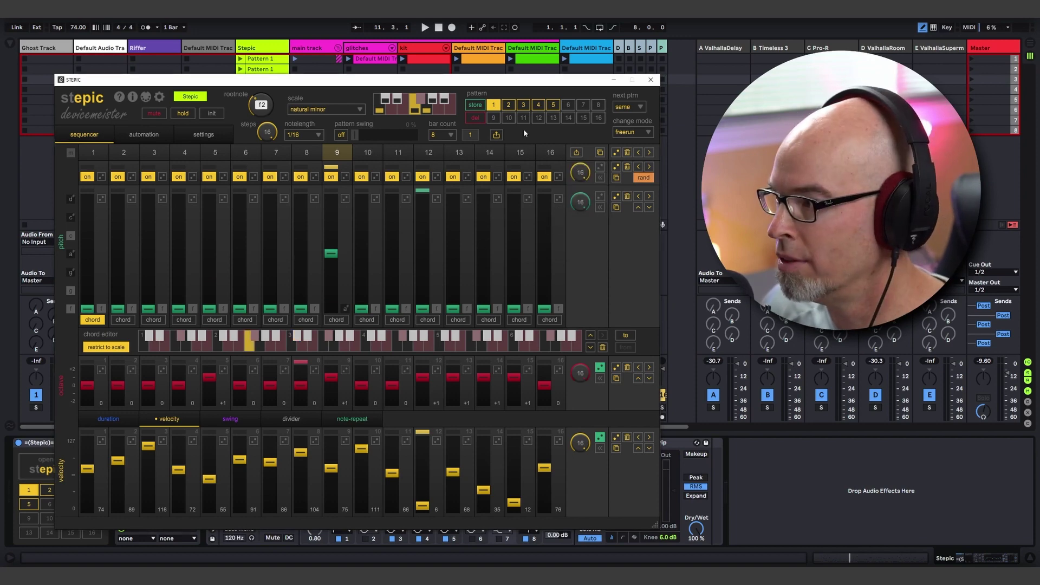
pyautogui.click(617, 208)
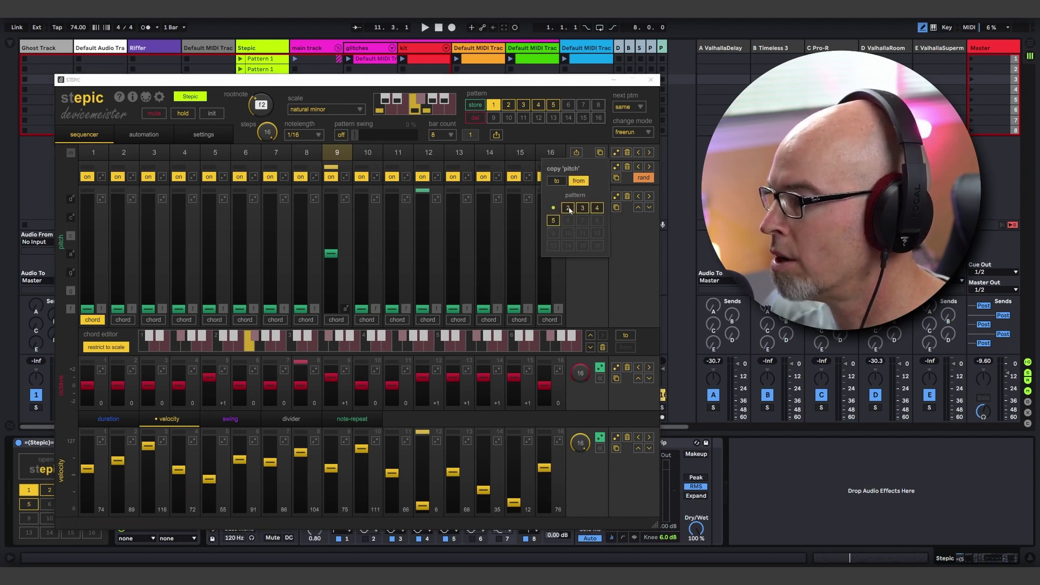
pyautogui.click(568, 208)
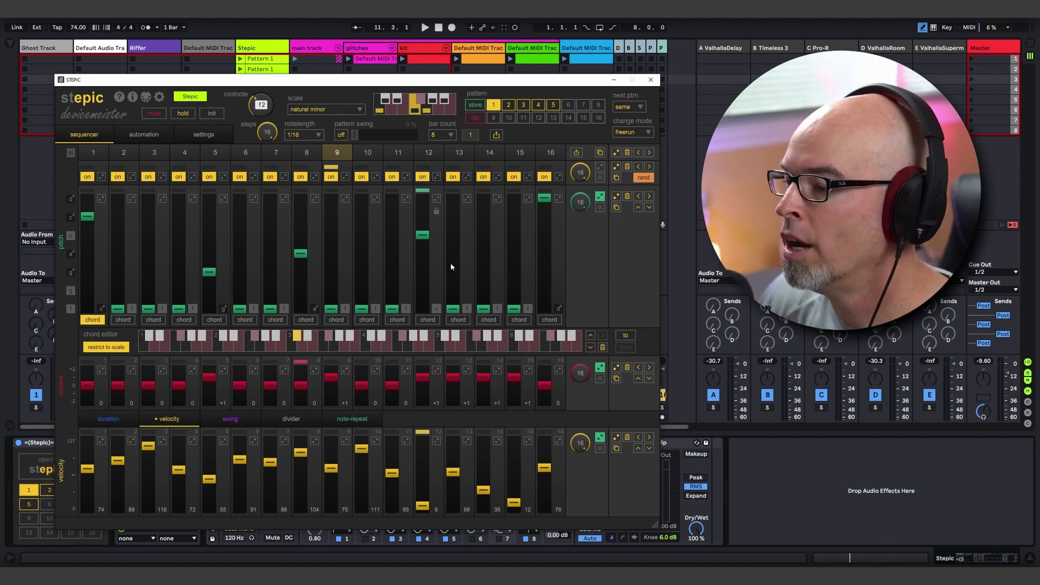
# Step: Redraw the step values of automation lanes 1, 2 and 3
pyautogui.click(144, 135)
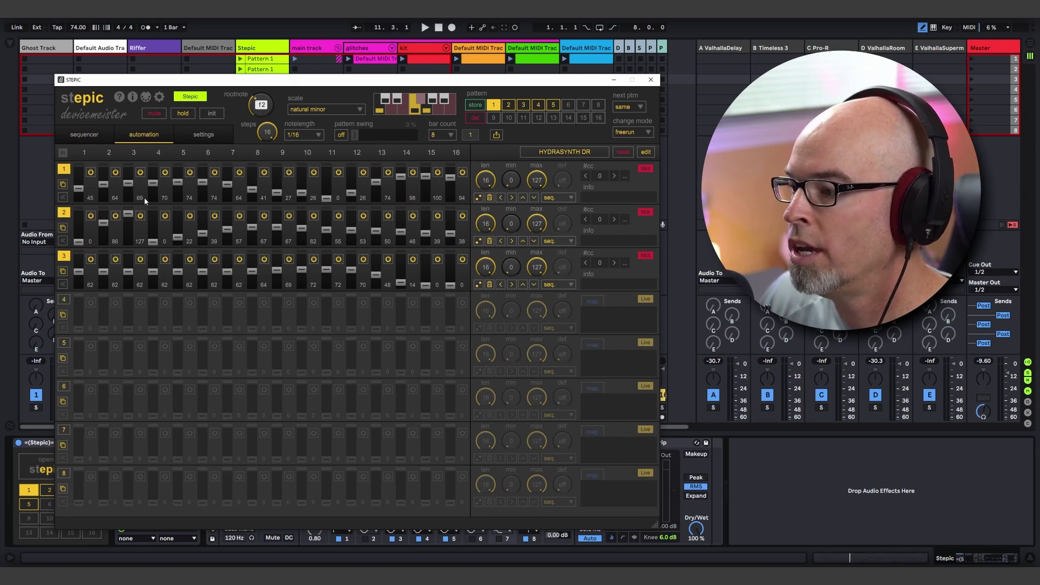
pyautogui.moveTo(84, 187)
pyautogui.mouseDown()
pyautogui.moveTo(125, 183)
pyautogui.moveTo(231, 207)
pyautogui.moveTo(462, 198)
pyautogui.mouseUp()
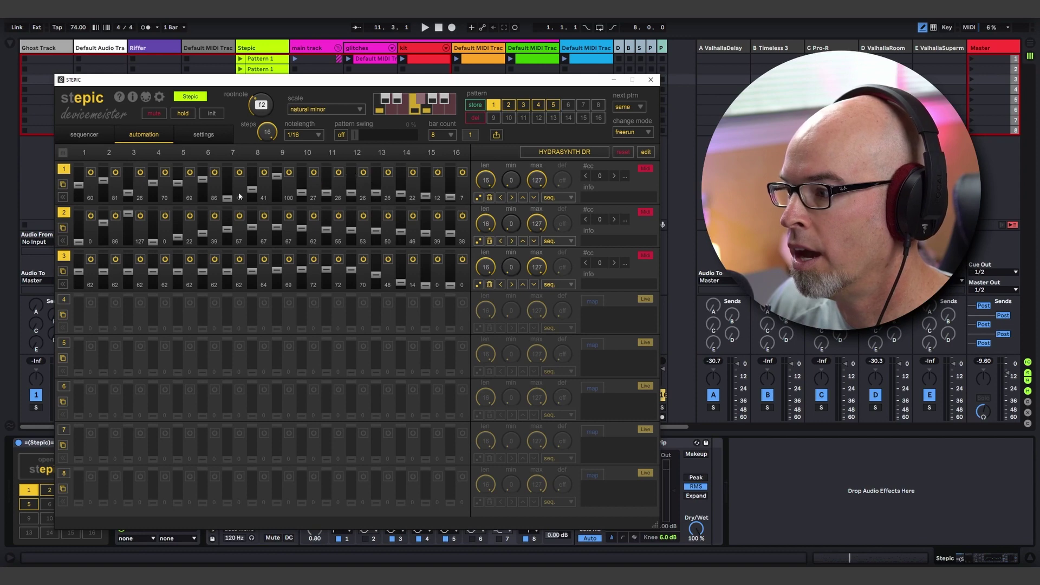
pyautogui.moveTo(78, 229)
pyautogui.mouseDown()
pyautogui.moveTo(184, 241)
pyautogui.moveTo(471, 238)
pyautogui.moveTo(374, 242)
pyautogui.mouseUp()
pyautogui.moveTo(271, 266)
pyautogui.mouseDown()
pyautogui.moveTo(103, 283)
pyautogui.moveTo(450, 282)
pyautogui.moveTo(123, 278)
pyautogui.mouseUp()
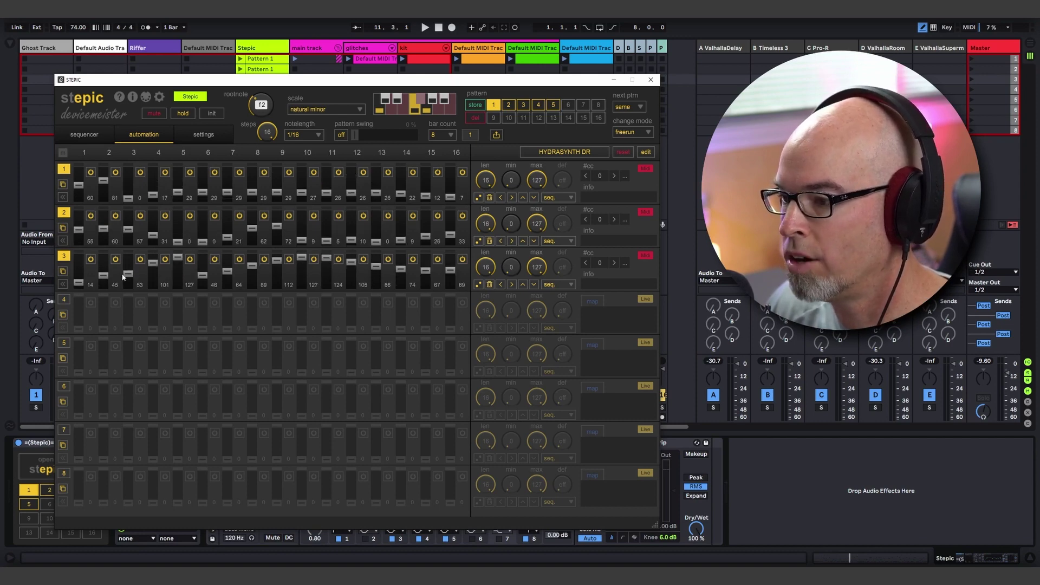
# Step: Copy lane 1's automation to patterns 2–5 and check it in patterns 2 and 5
pyautogui.click(63, 185)
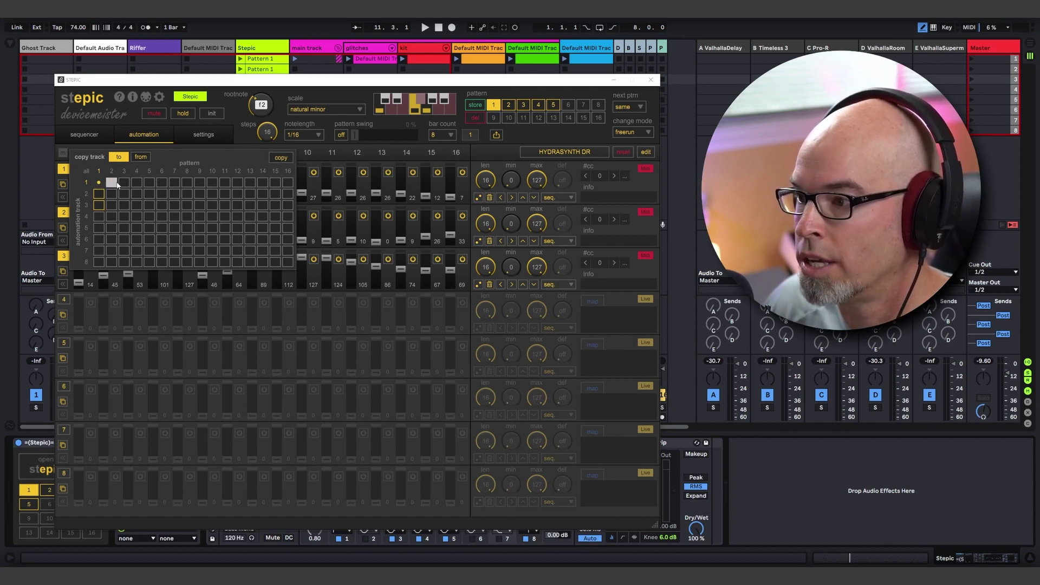
pyautogui.moveTo(117, 185); pyautogui.dragTo(150, 184)
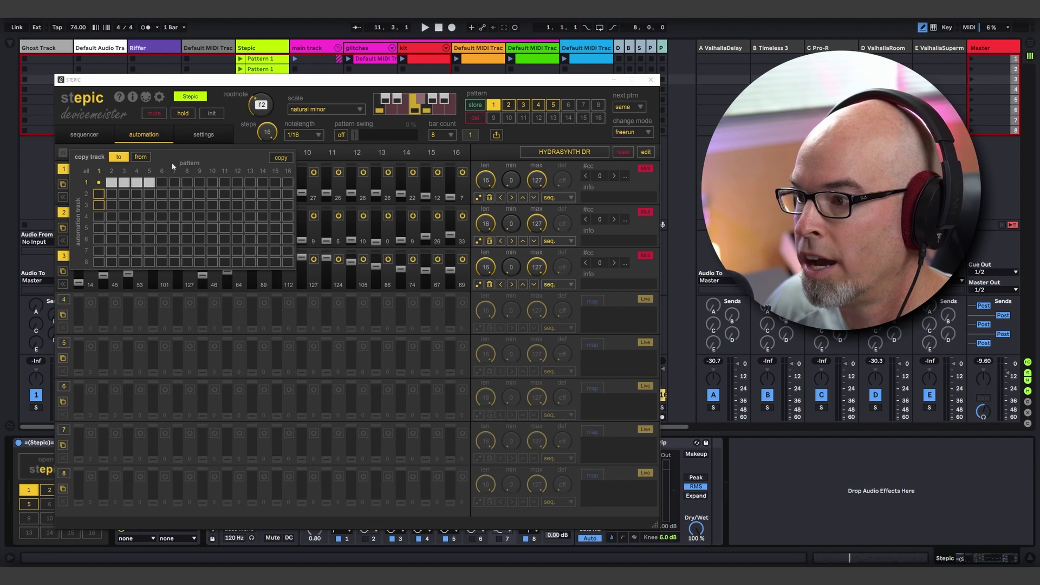
pyautogui.click(282, 160)
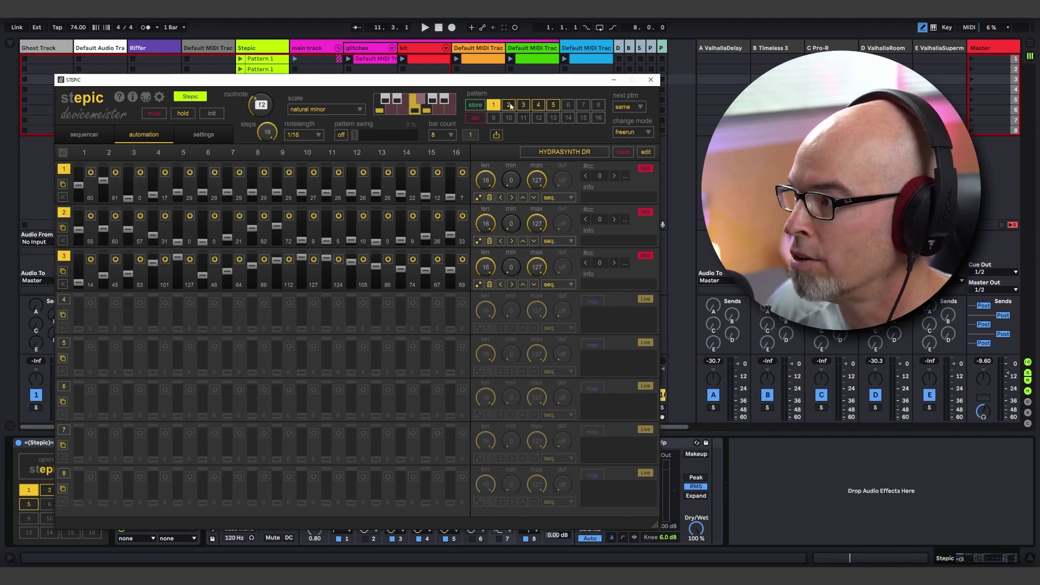
pyautogui.click(509, 105)
pyautogui.click(554, 105)
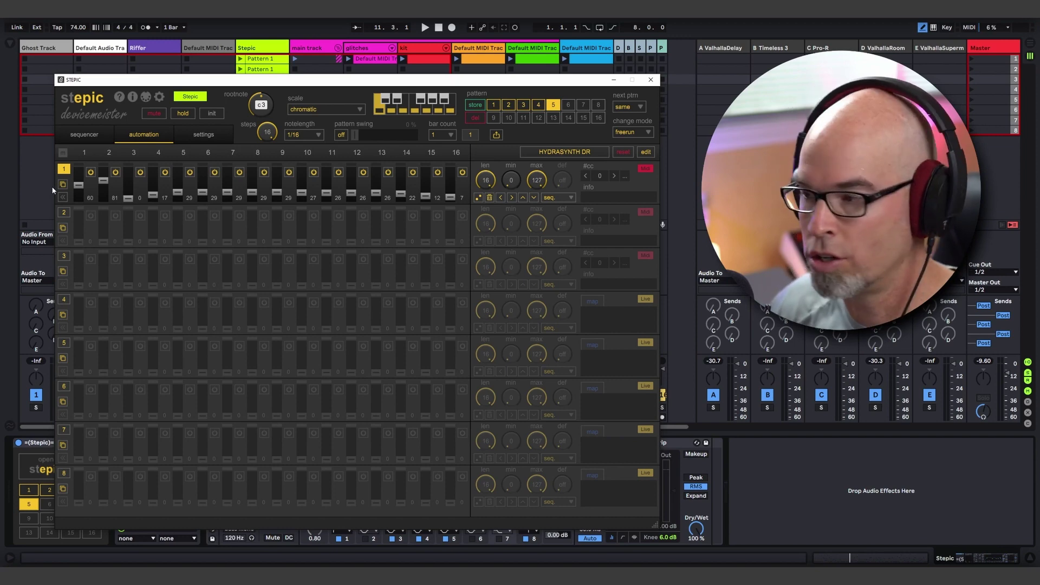
pyautogui.click(496, 106)
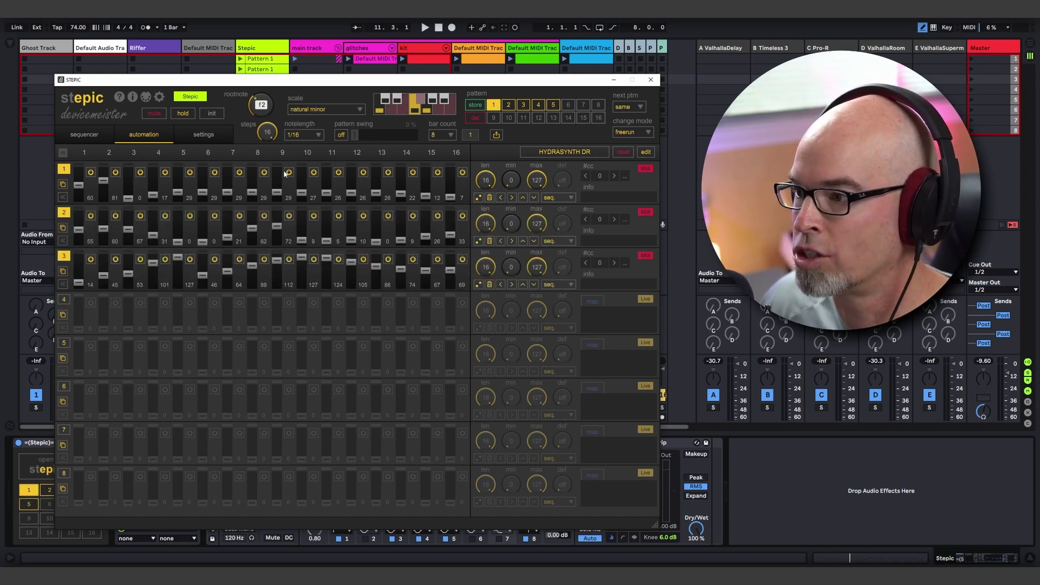
# Step: In the sequencer view, copy step 12's settings onto steps 13, 14 and 15
pyautogui.click(83, 135)
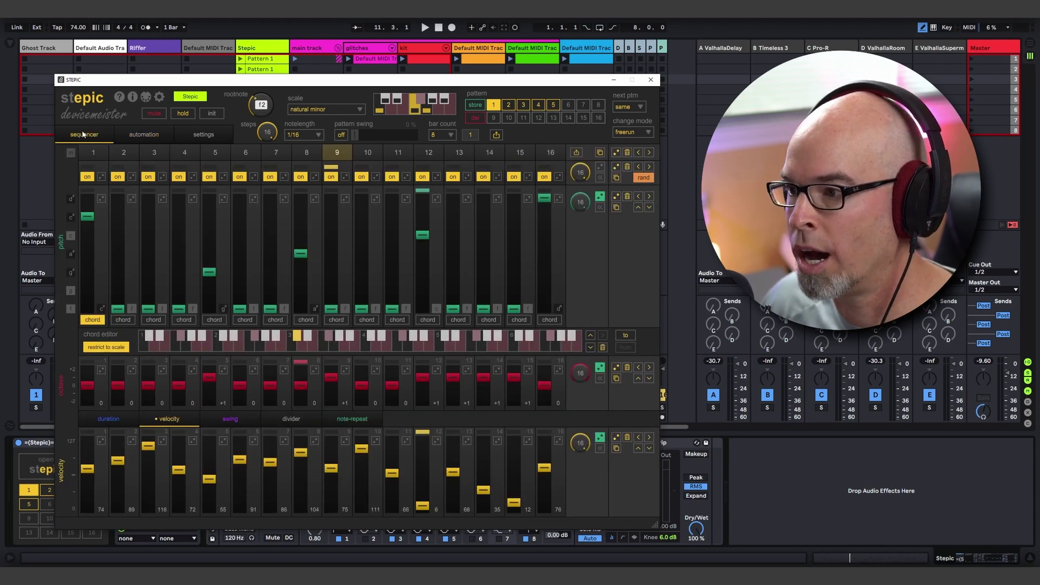
pyautogui.click(429, 154)
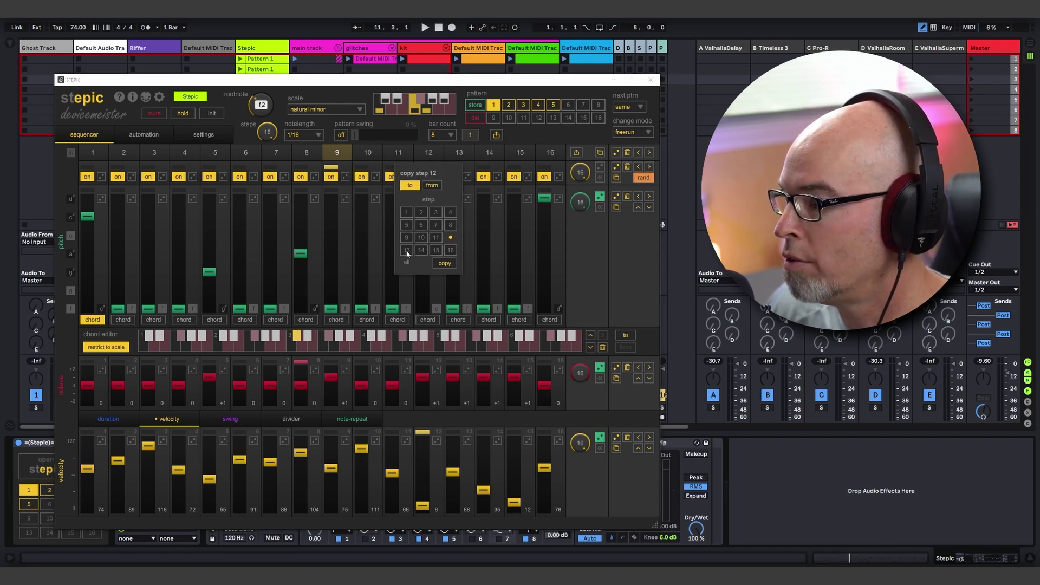
pyautogui.click(421, 250)
pyautogui.click(436, 250)
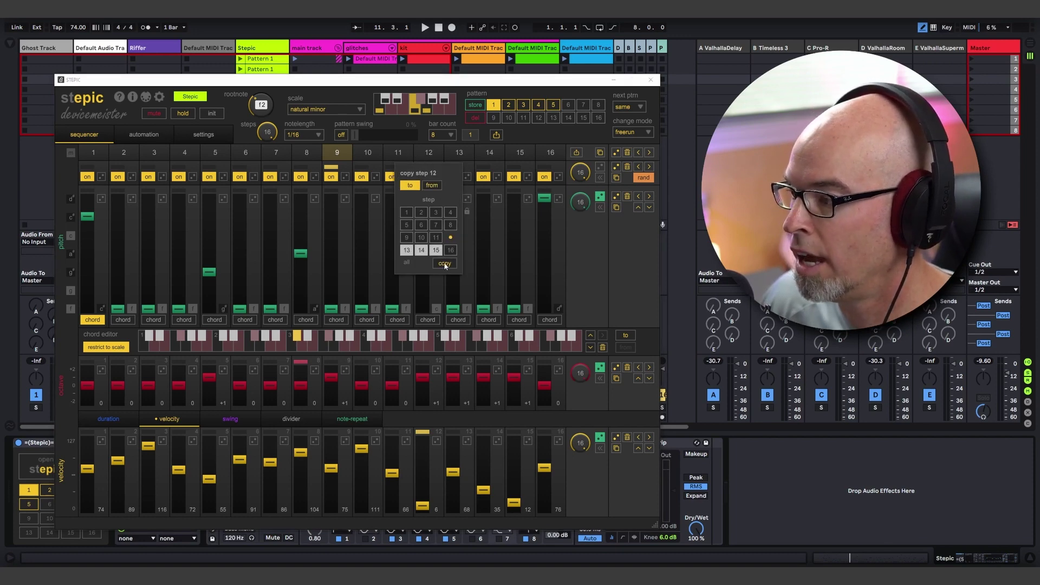
pyautogui.click(444, 264)
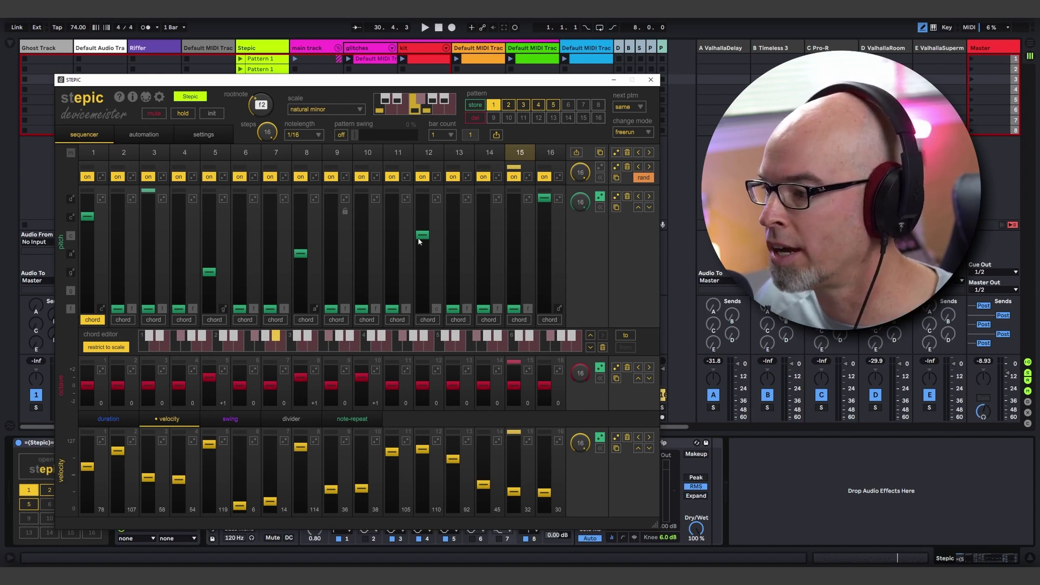
# Step: Lock the pitch of steps 1, 5, 12, 14, 15 and 16 against randomizing
pyautogui.click(223, 211)
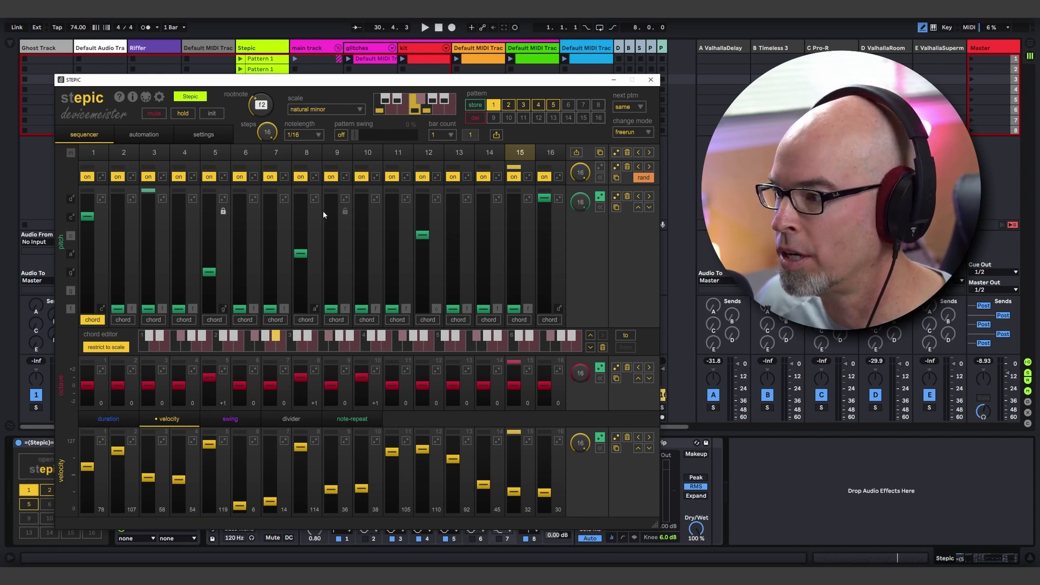
pyautogui.click(437, 211)
pyautogui.click(101, 211)
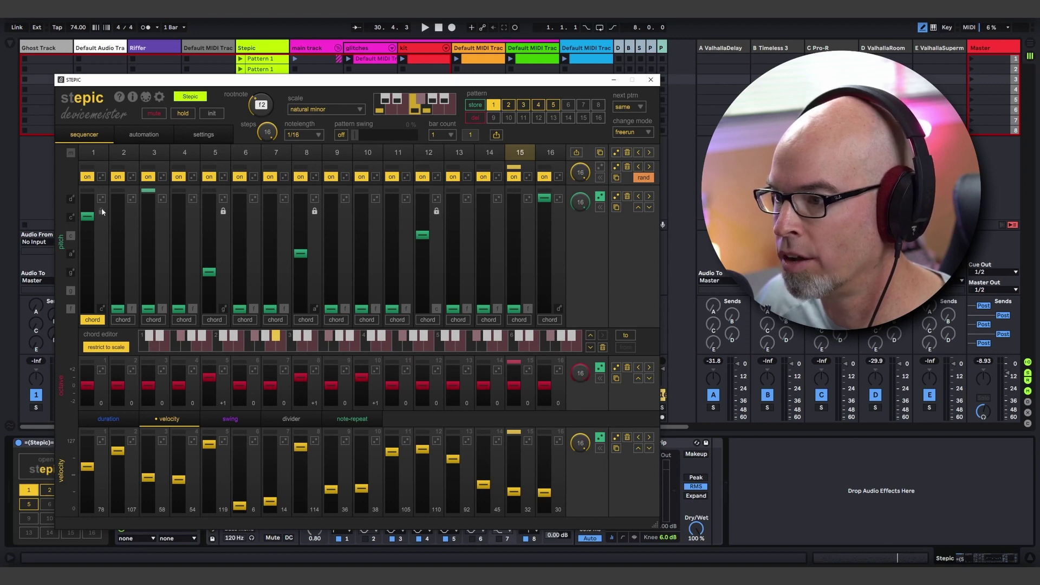
pyautogui.click(559, 211)
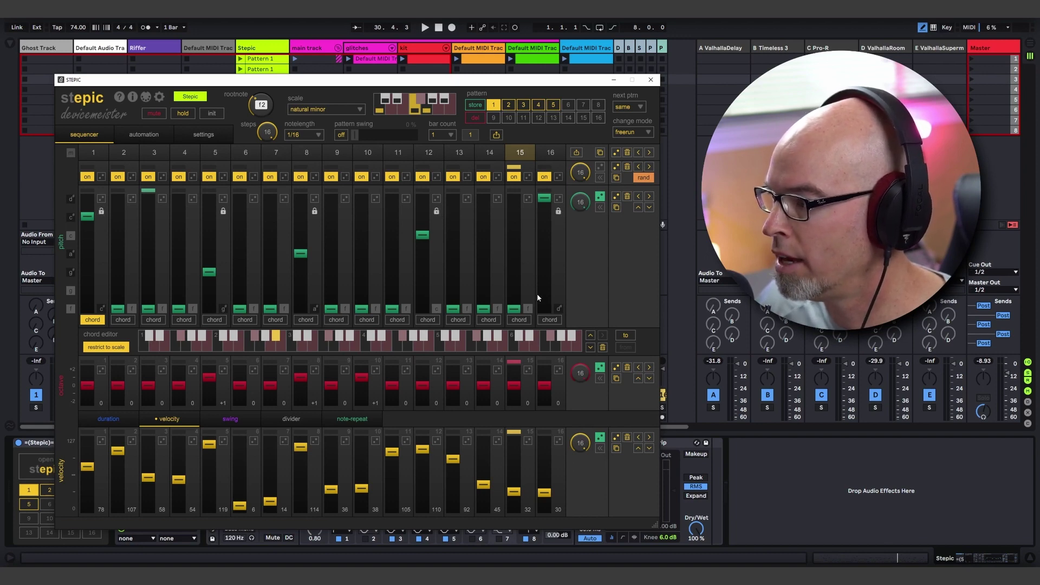
pyautogui.click(528, 211)
pyautogui.click(498, 211)
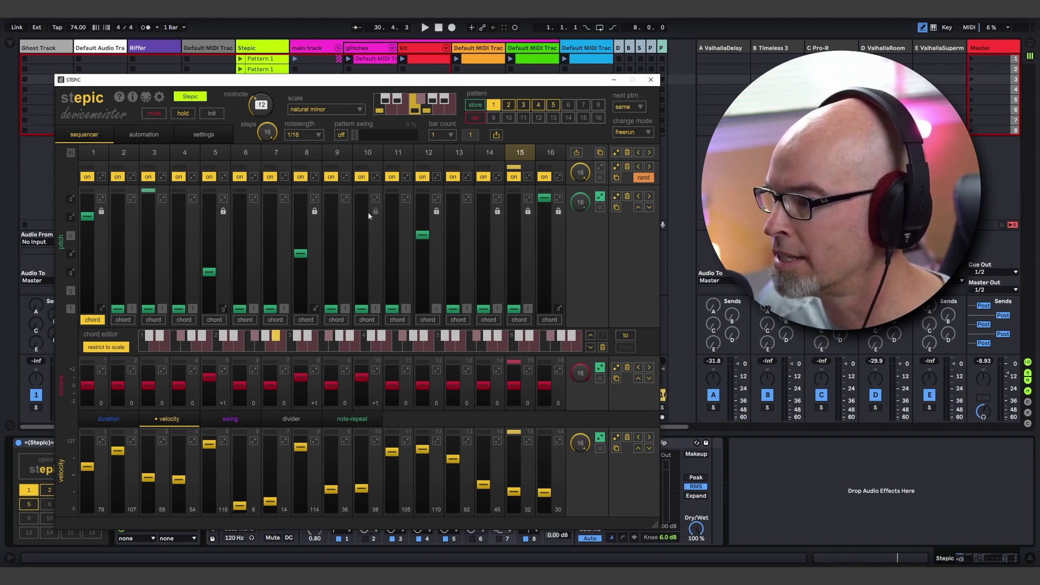
# Step: Re-roll the unlocked pitches repeatedly during playback, then drop steps 2–7, 11 and 13 to the lowest note
pyautogui.click(616, 197)
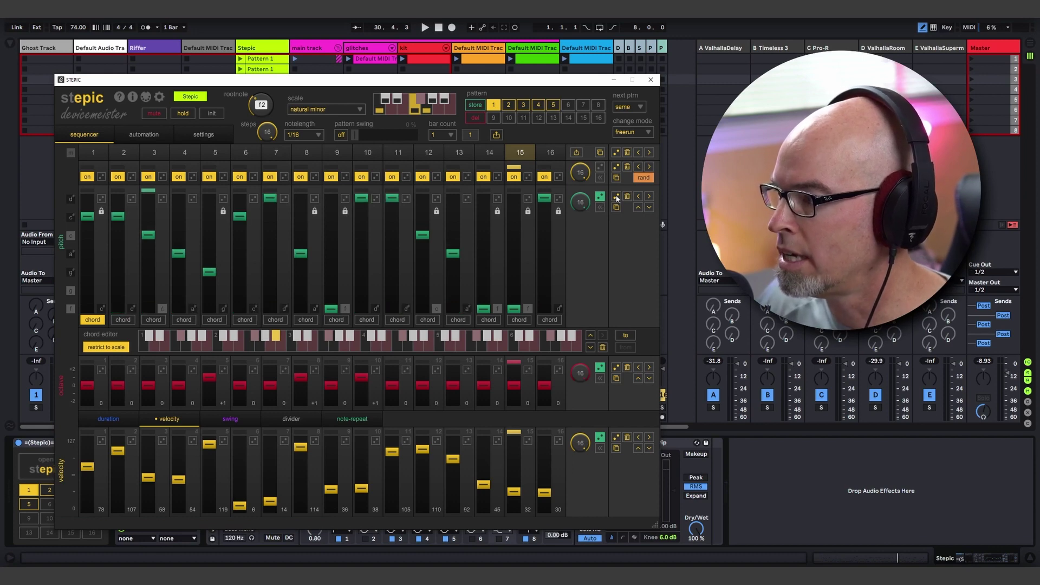
pyautogui.click(616, 197)
pyautogui.click(616, 197)
pyautogui.click(616, 197)
pyautogui.click(616, 197)
pyautogui.press('space')
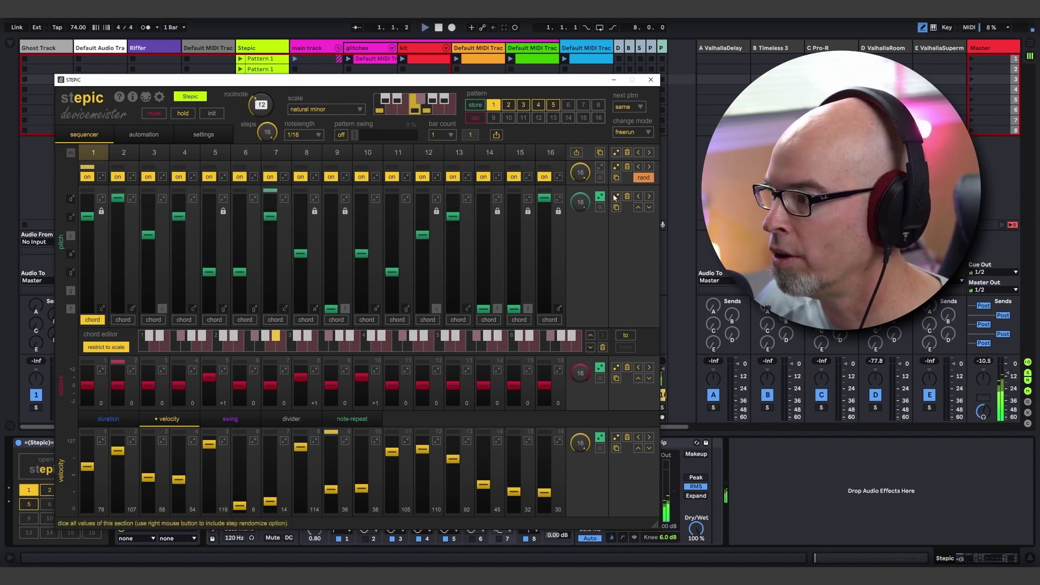
pyautogui.click(616, 197)
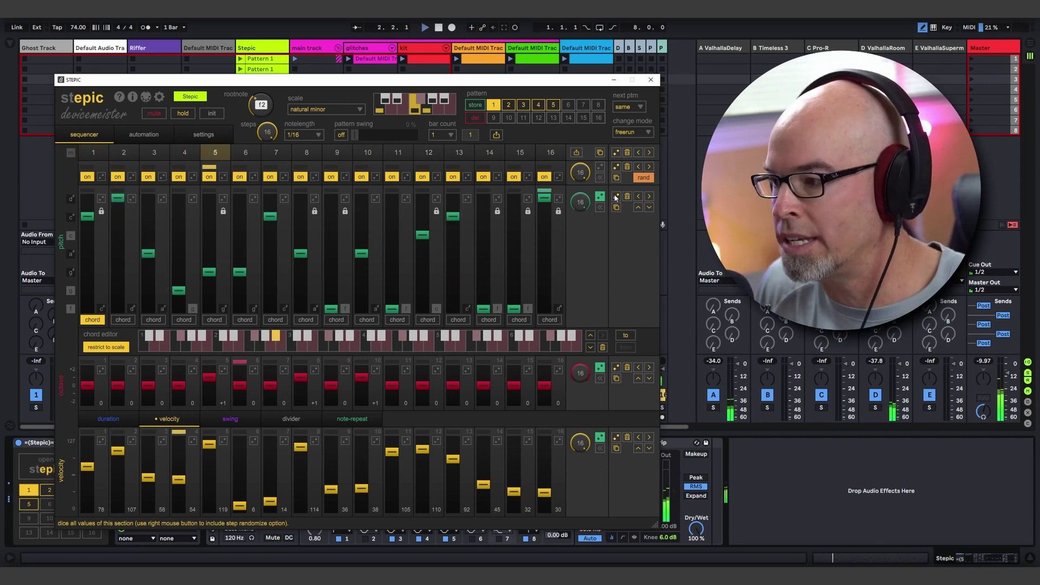
pyautogui.click(617, 197)
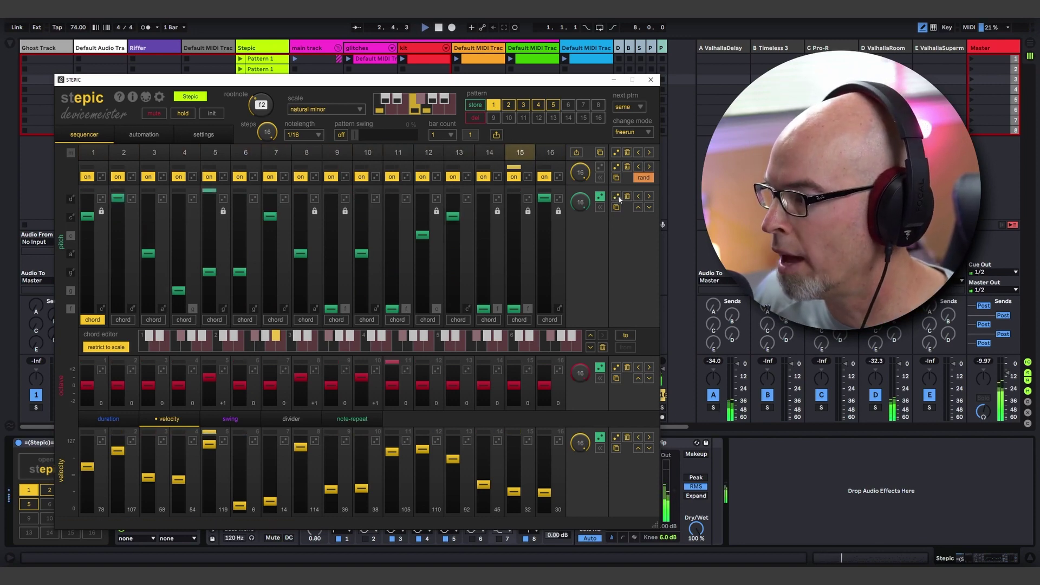
pyautogui.click(618, 197)
pyautogui.click(618, 197)
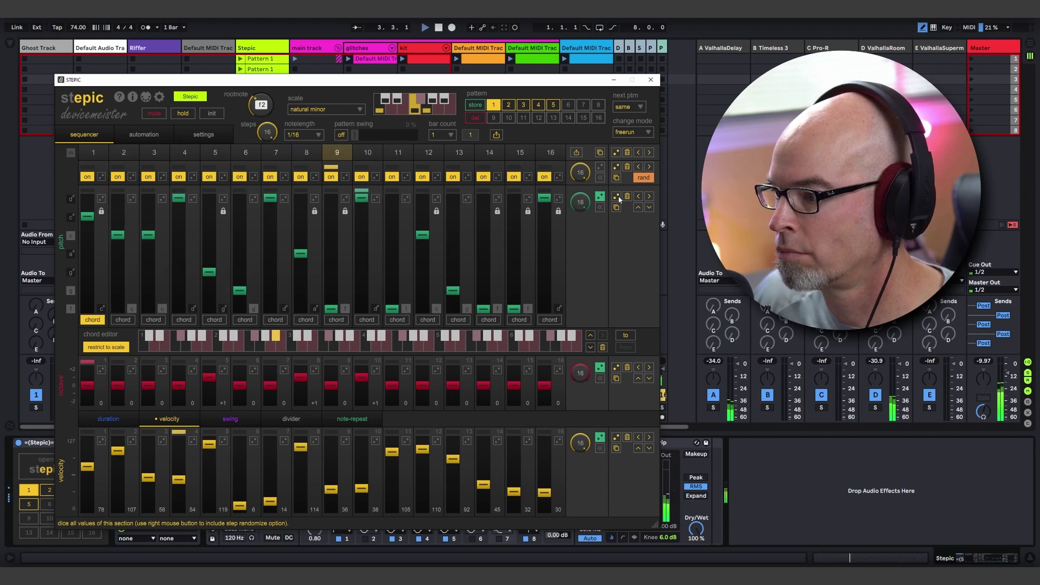
pyautogui.click(618, 197)
pyautogui.click(618, 197)
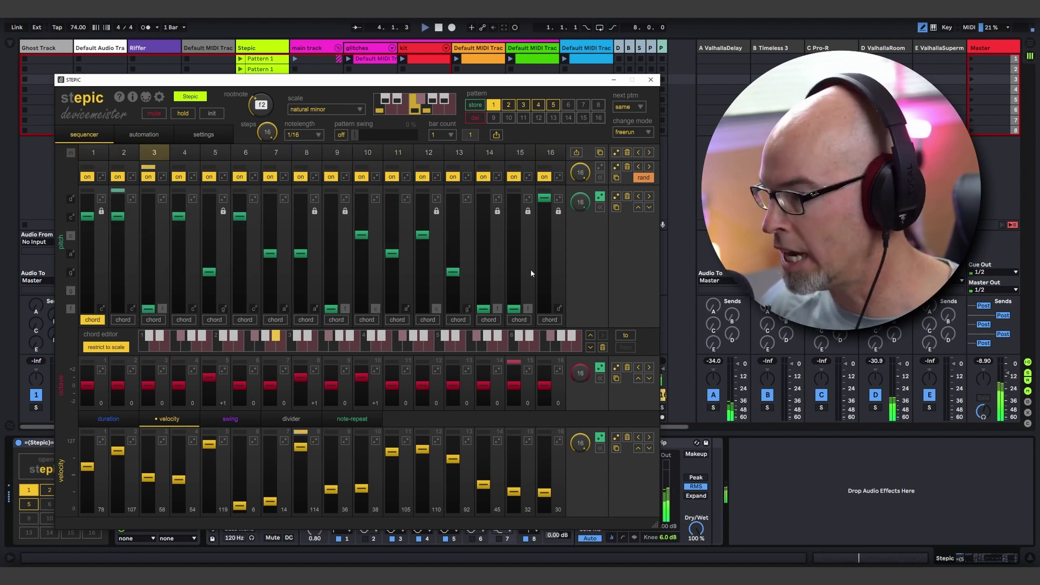
pyautogui.moveTo(118, 308)
pyautogui.mouseDown()
pyautogui.moveTo(239, 307)
pyautogui.moveTo(258, 320)
pyautogui.mouseUp()
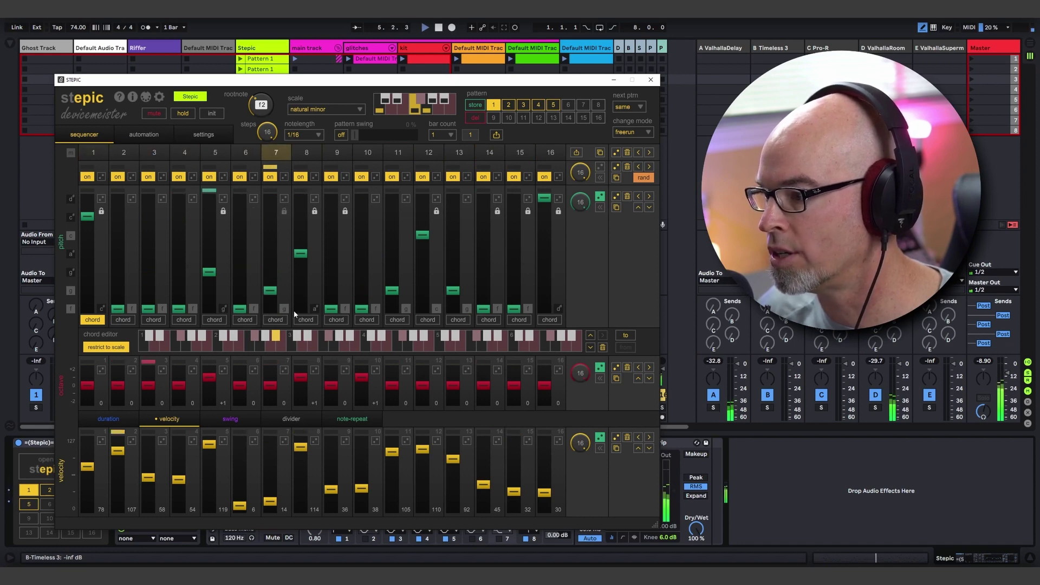
pyautogui.moveTo(389, 310); pyautogui.dragTo(564, 312)
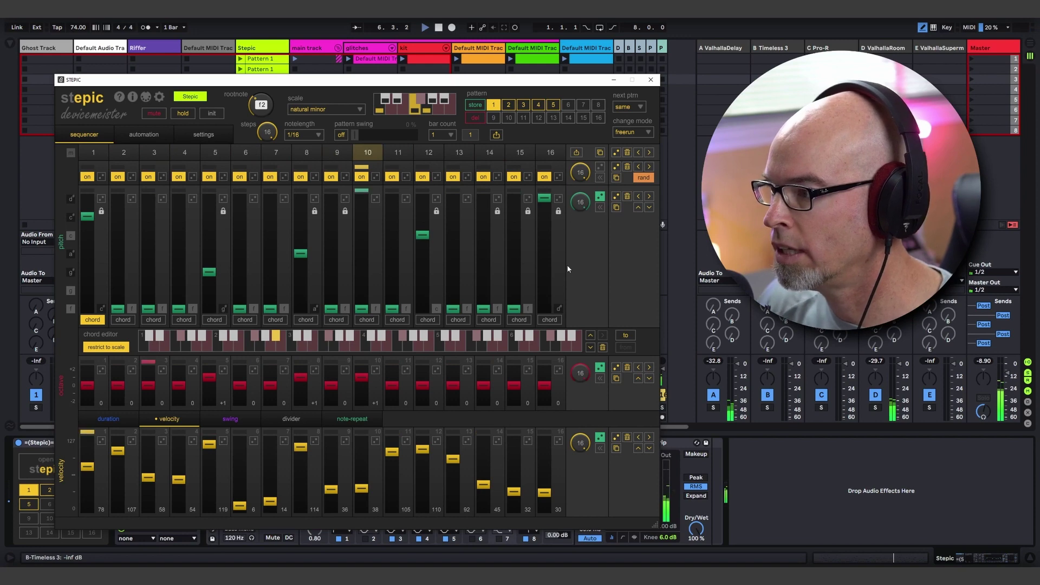
# Step: Lock step 16's pitch and switch step 10's gate off
pyautogui.click(559, 211)
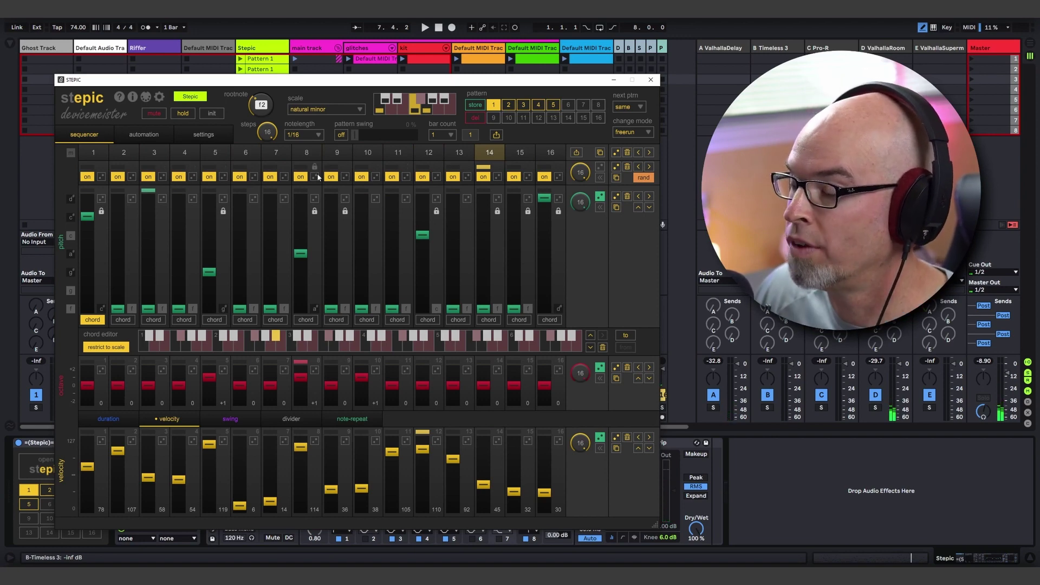
pyautogui.click(362, 177)
pyautogui.click(363, 177)
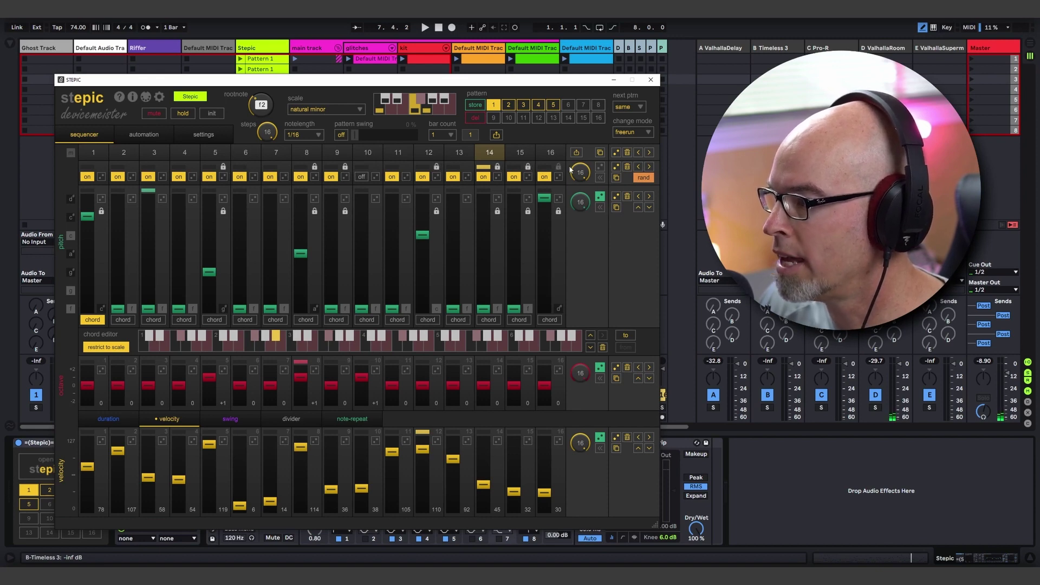
# Step: Randomize Stepic's step on/off pattern with the gate dice several times
pyautogui.click(616, 166)
pyautogui.click(617, 167)
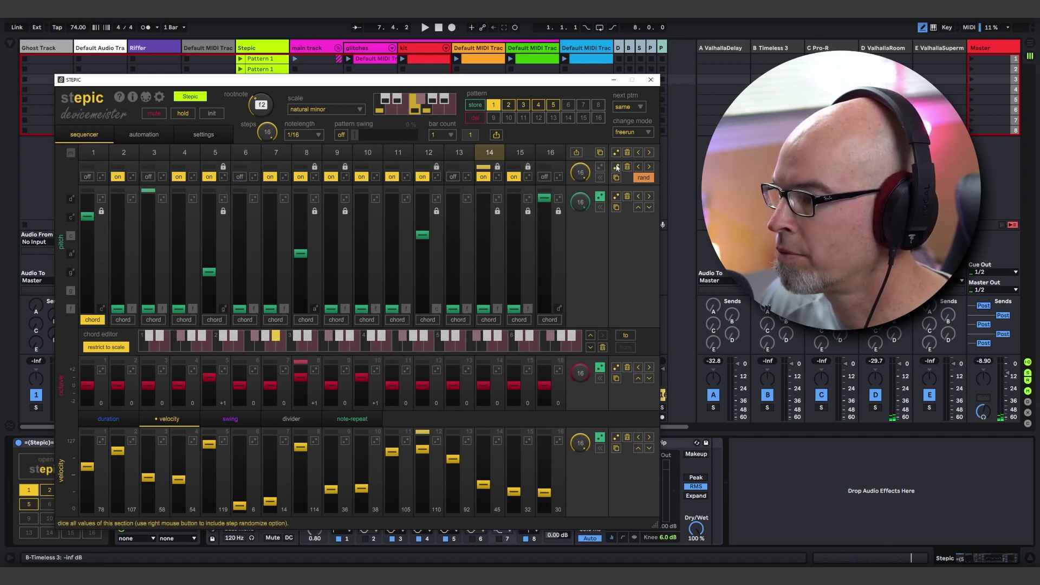
pyautogui.click(617, 167)
pyautogui.click(617, 167)
pyautogui.click(617, 167)
pyautogui.click(617, 167)
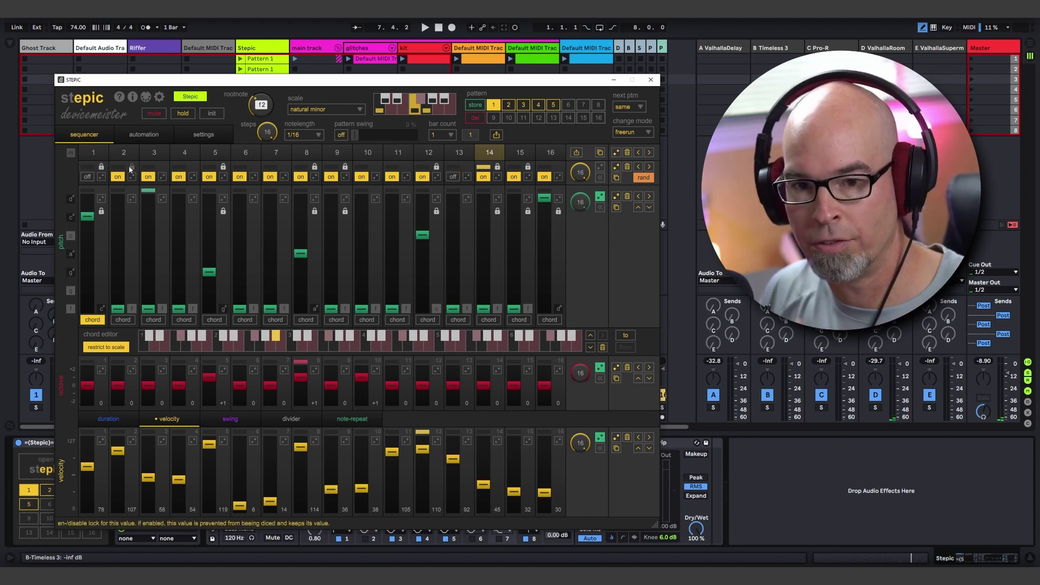
# Step: Start playback and re-randomize the gate pattern until step 16 is switched off
pyautogui.press('space')
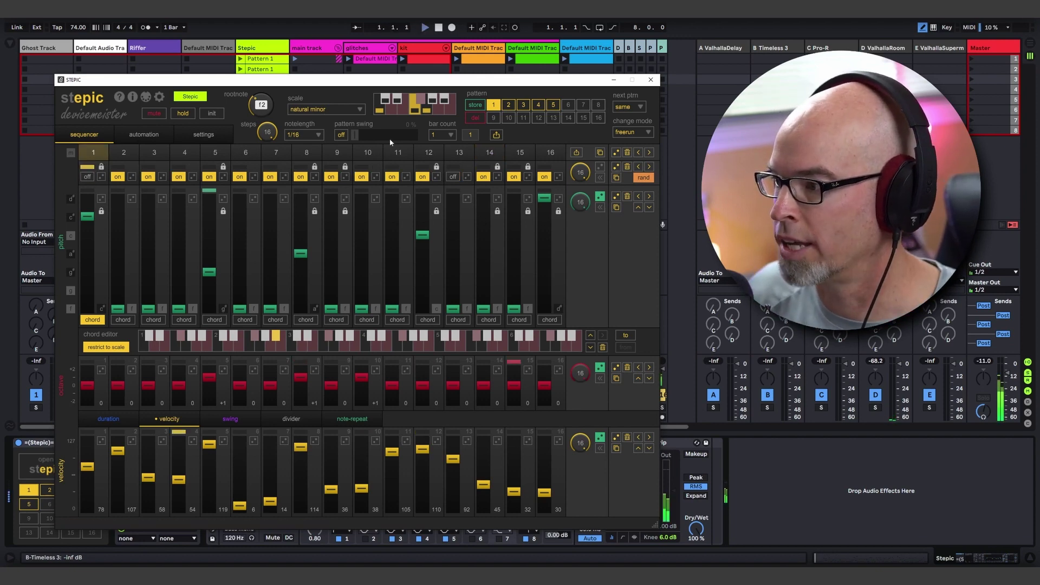
pyautogui.click(617, 167)
pyautogui.click(616, 168)
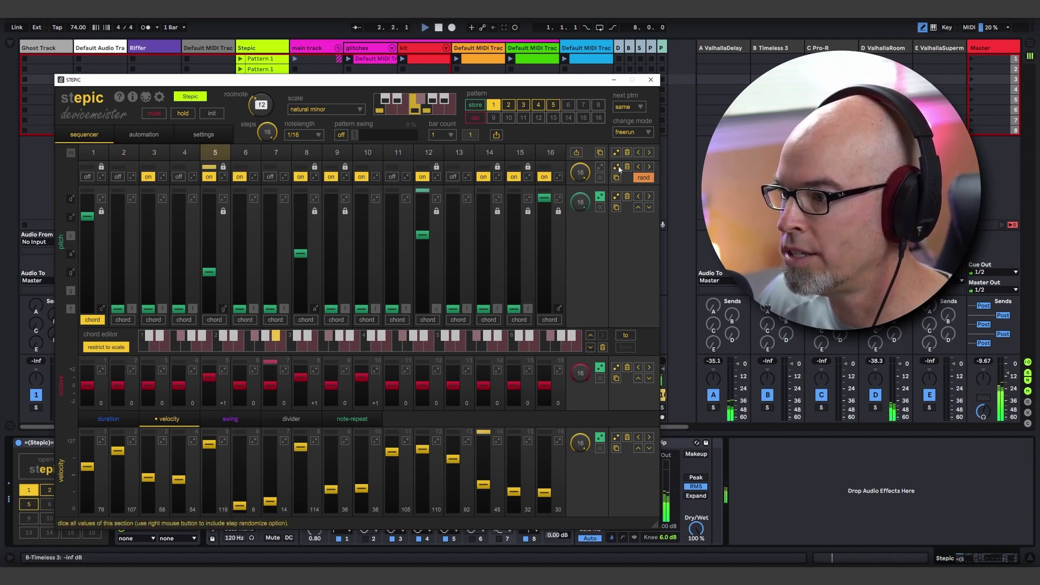
pyautogui.click(616, 167)
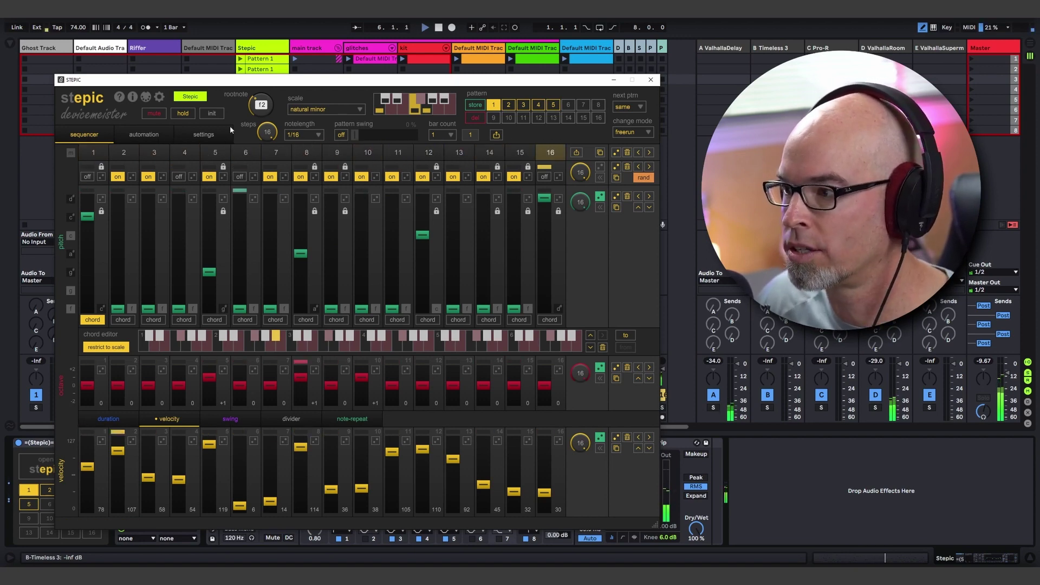
# Step: Lock all of step 5's lanes with its header lock so none of its values randomize
pyautogui.click(226, 155)
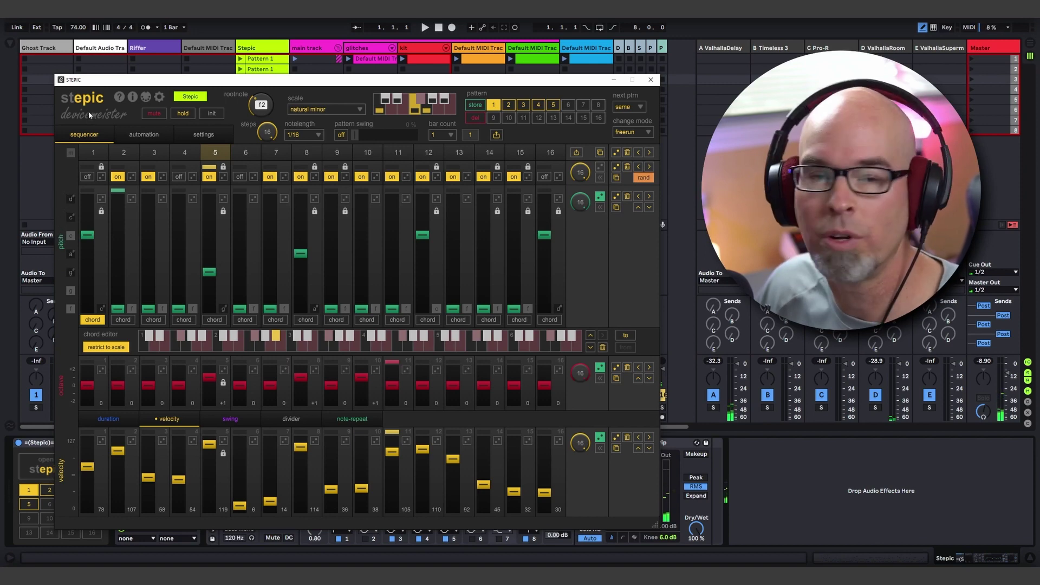
# Step: Start the transport to hear the 16-step pattern with its locked steps
pyautogui.press('space')
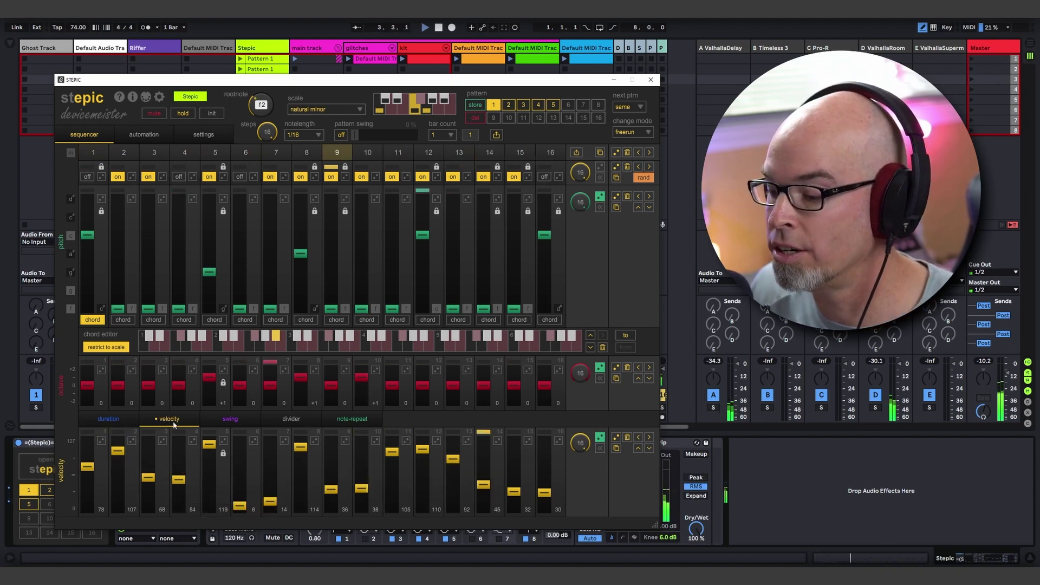
# Step: Raise the divider of steps 6 and 11 to 2, then return to the velocity lane
pyautogui.click(288, 420)
pyautogui.click(236, 490)
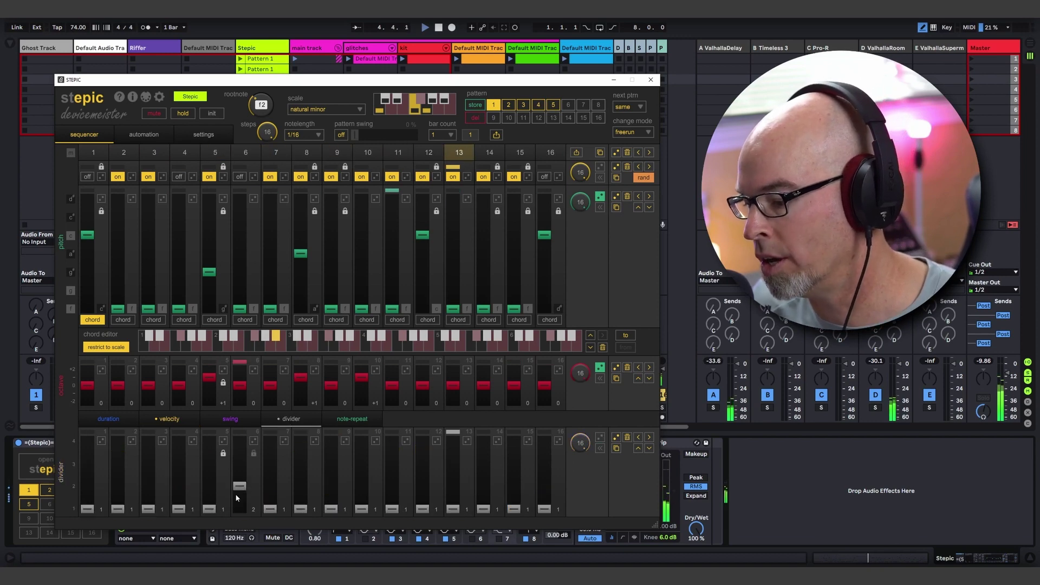
pyautogui.click(391, 491)
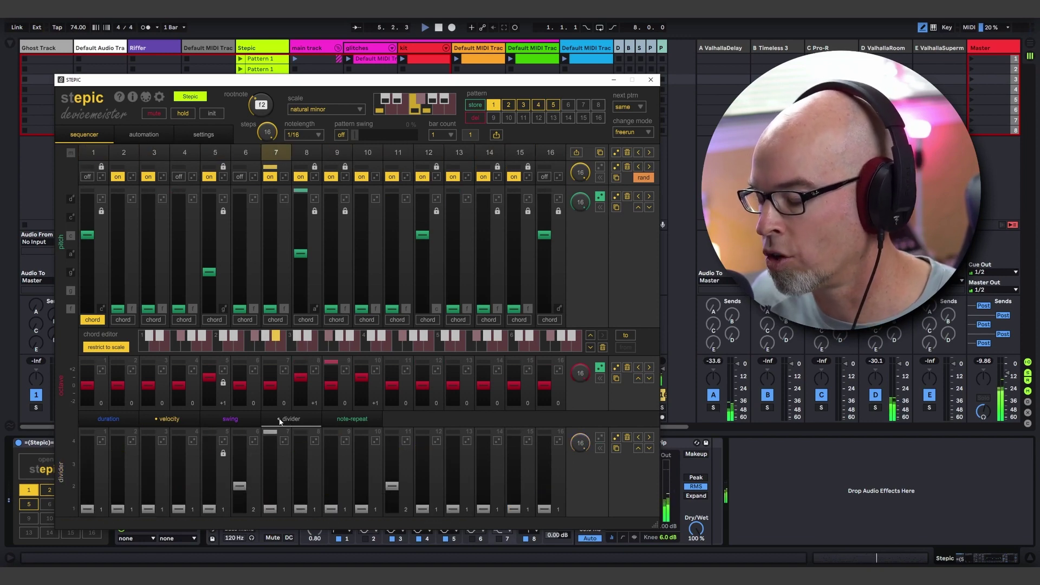
pyautogui.click(169, 420)
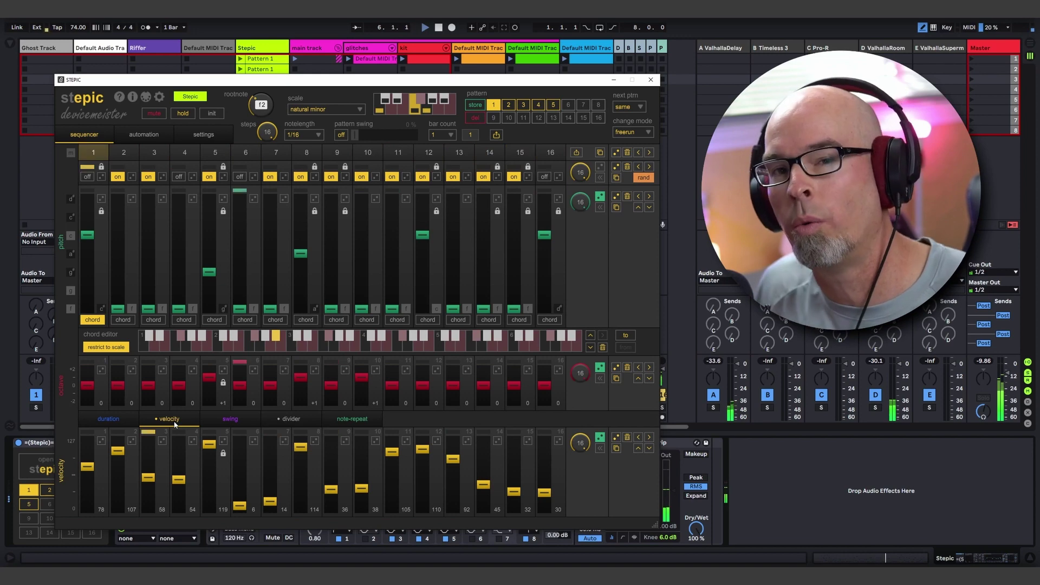